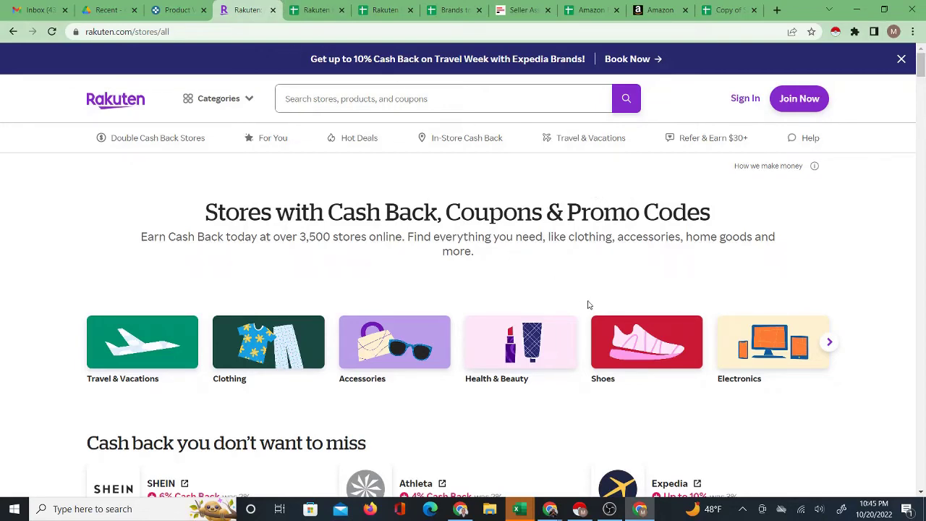
- Scroll the Rakuten cash-back stores page, then switch to the Brands to ASINs Finder sheet
scroll(614, 311, "down", 4)
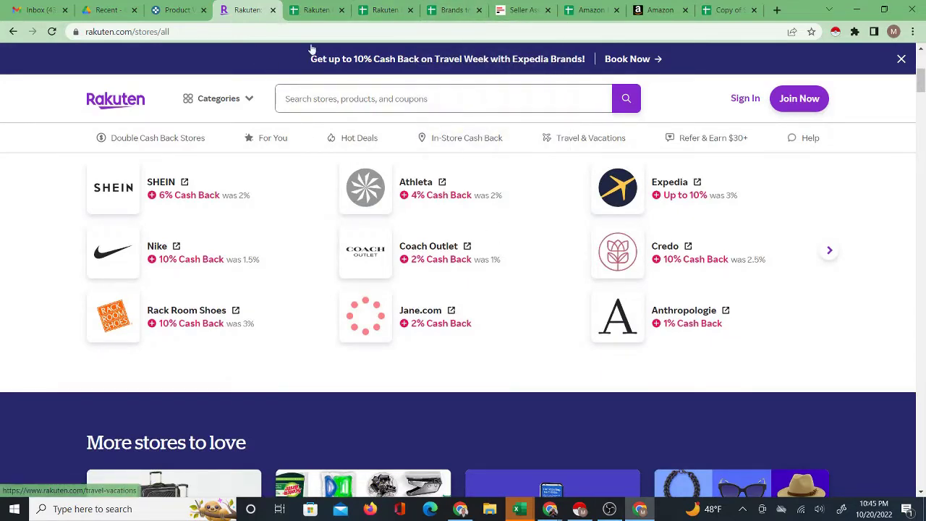
left_click(443, 10)
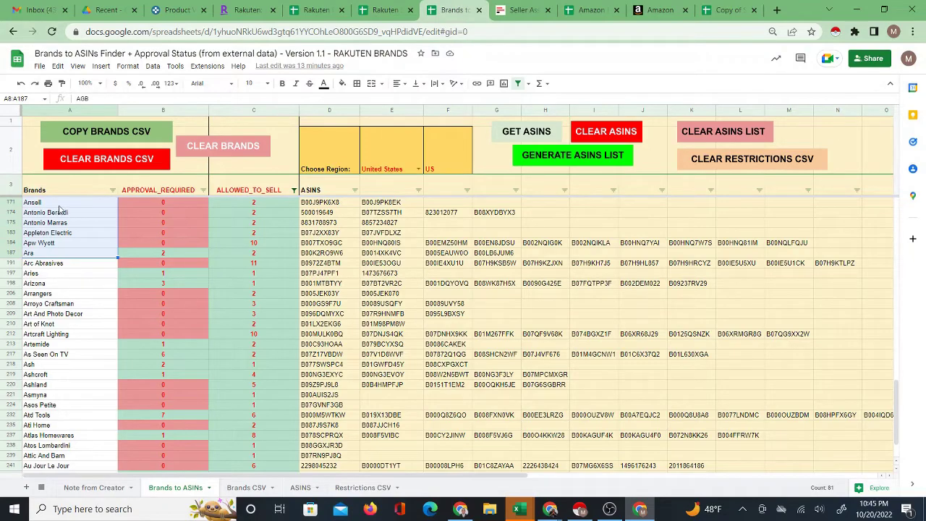
- Scroll up the Brands to ASINs sheet and glance at the Seller Assistant restriction checker before returning
scroll(293, 246, "up", 9)
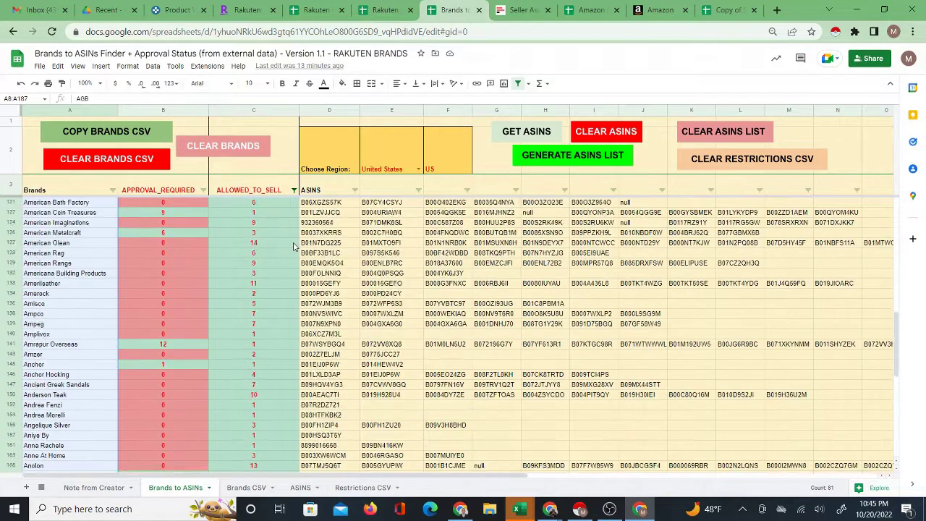
scroll(294, 247, "up", 5)
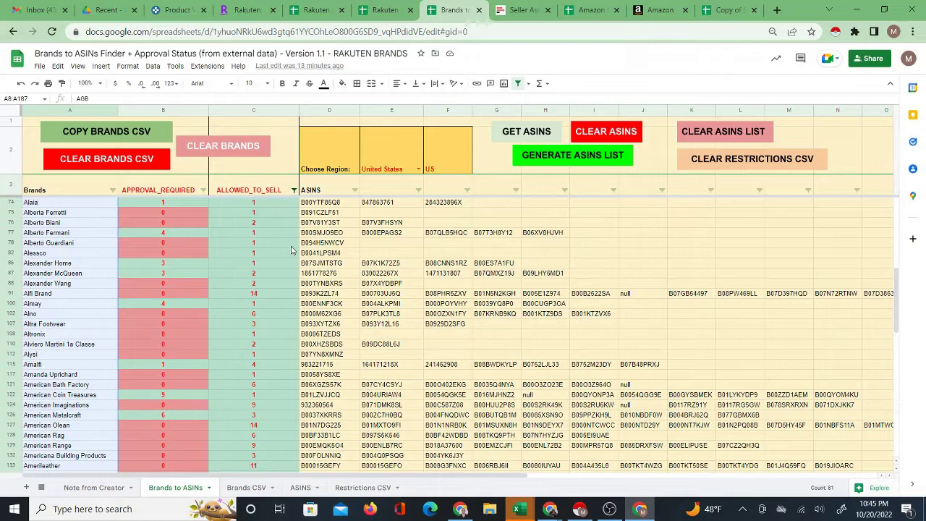
scroll(276, 257, "up", 3)
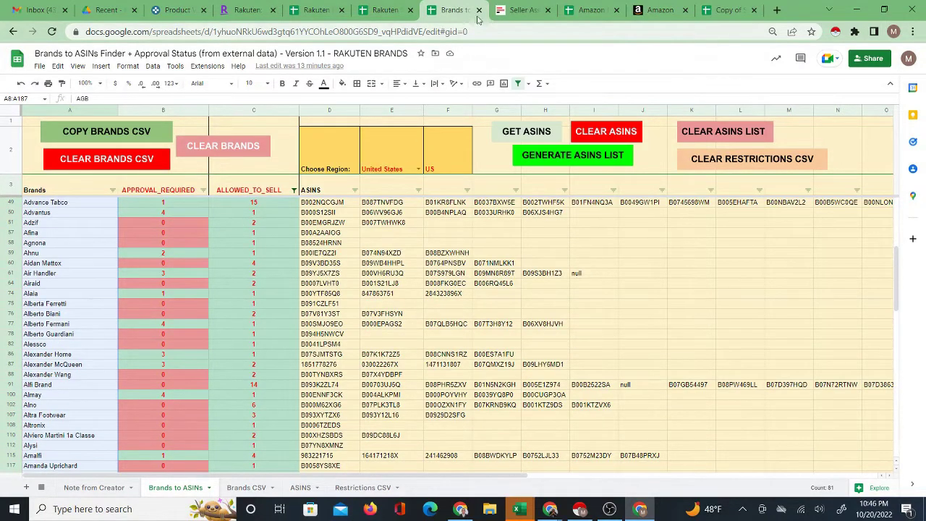
left_click(523, 10)
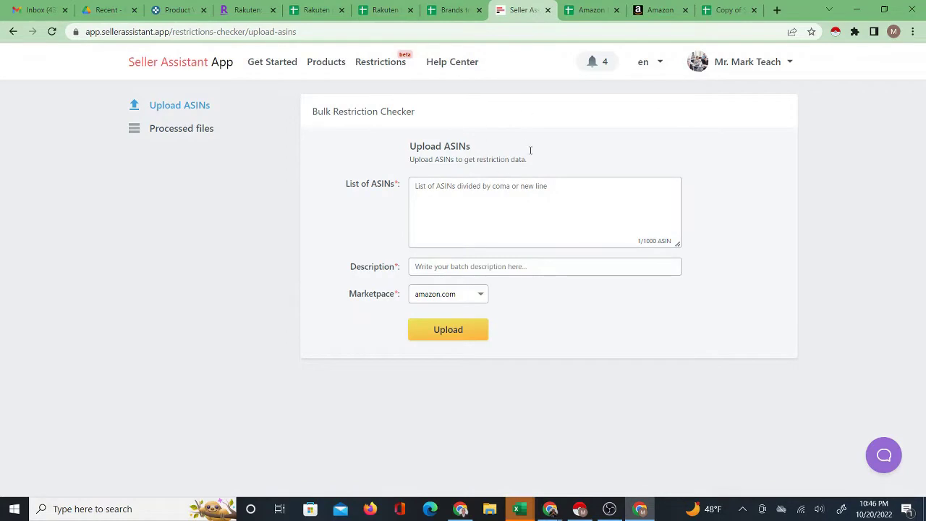
left_click(456, 10)
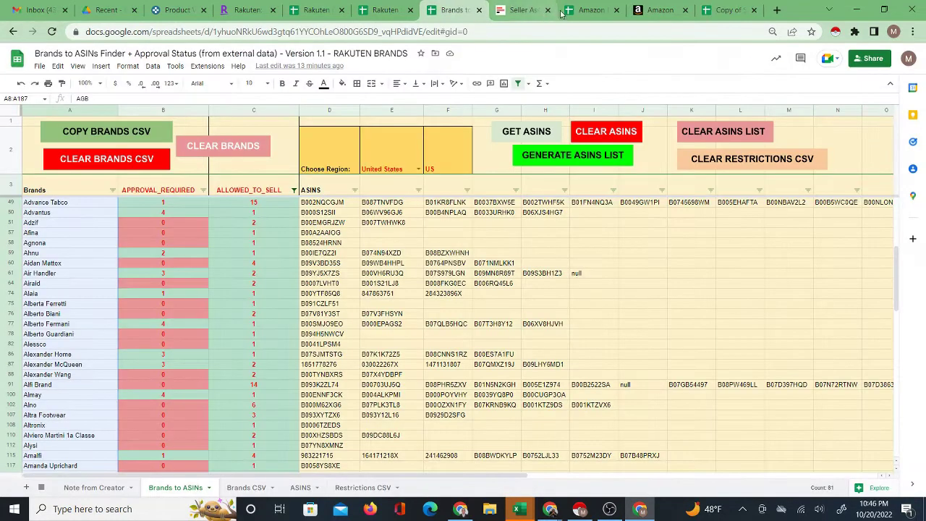
- In the Amazon Brands Research + Suppliers Auto-Matcher sheet, select cell B35 (Alberto Fermani)
left_click(586, 10)
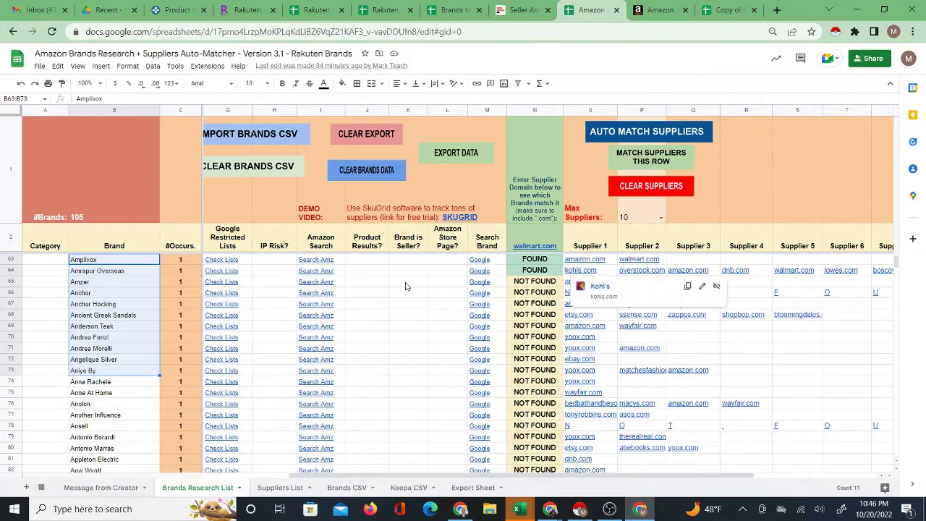
scroll(105, 389, "up", 9)
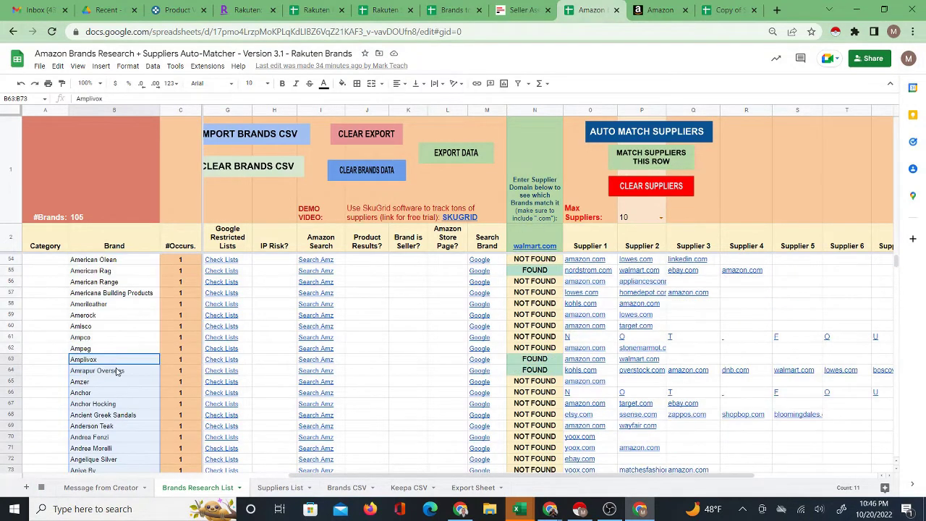
left_click(116, 259)
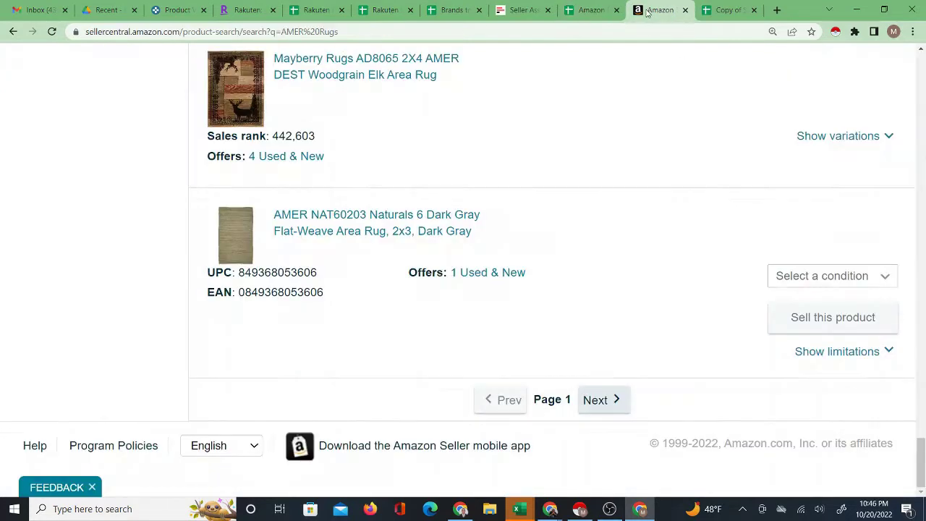
- Show Seller Central's AMER Rugs catalog results from the top, led by the Maya Rug
left_click(661, 10)
left_click_drag(923, 437, 912, 60)
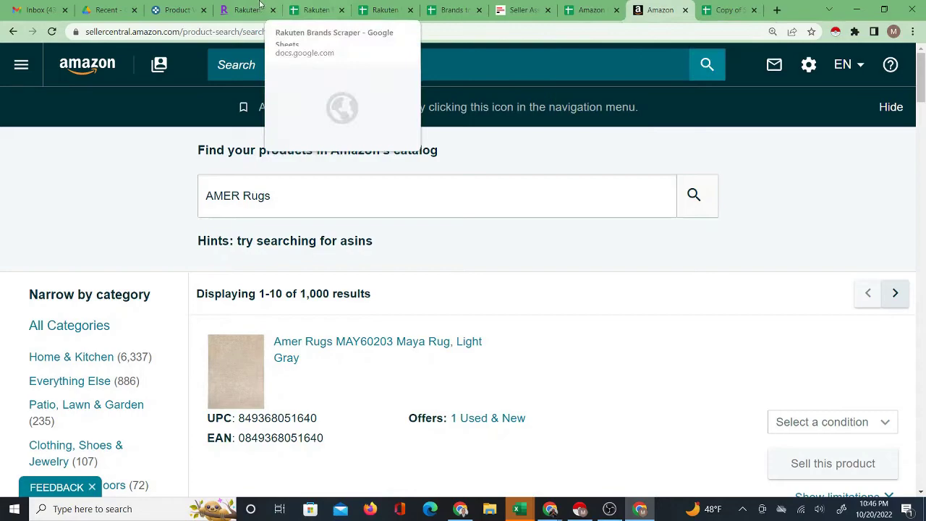
- Open Rakuten's All Brands directory from the page footer and list brands starting with B
left_click(227, 8)
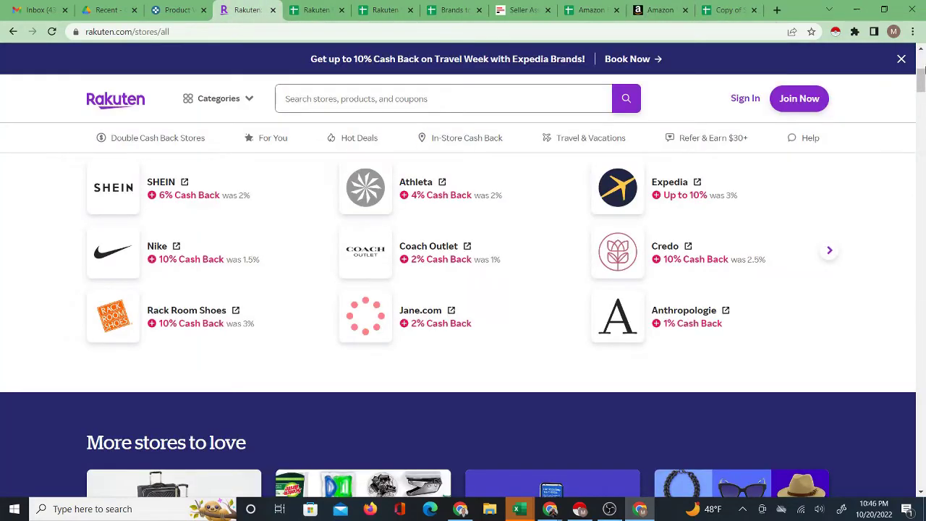
left_click_drag(923, 69, 922, 472)
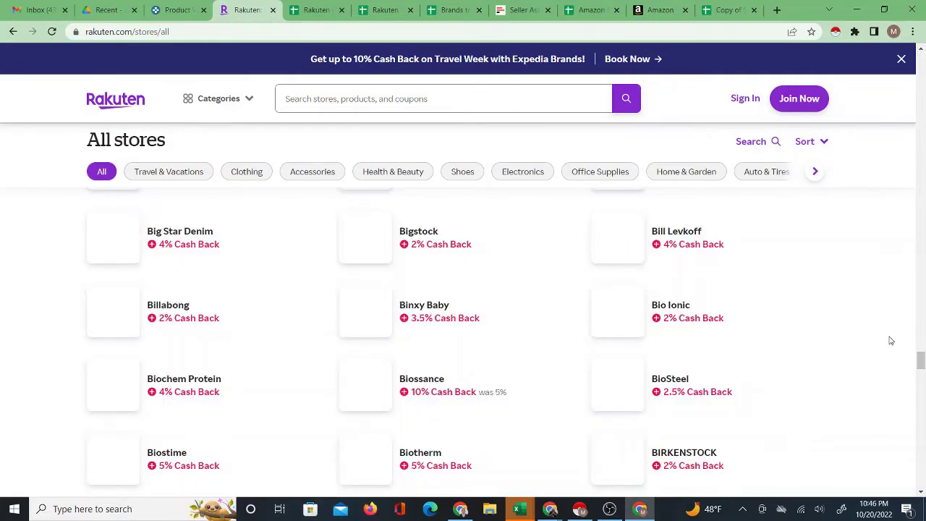
left_click_drag(922, 364, 920, 478)
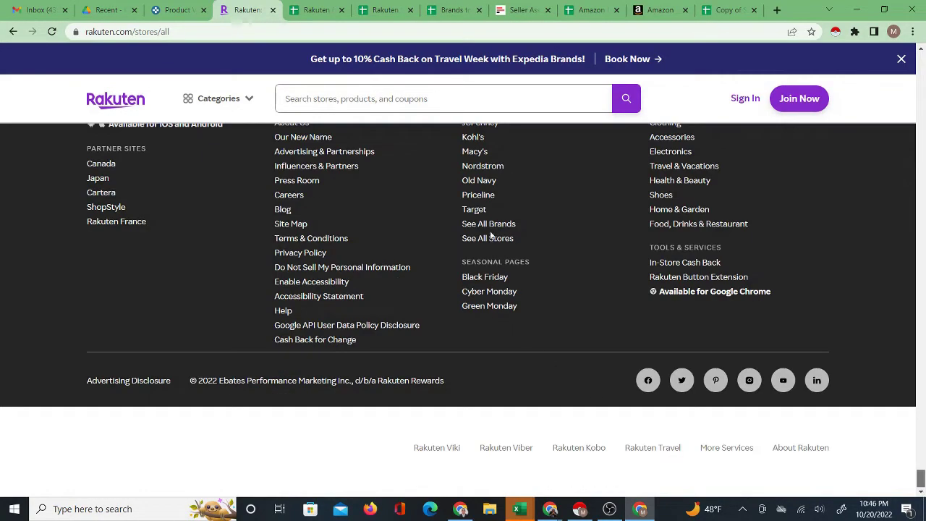
scroll(496, 226, "up", 1)
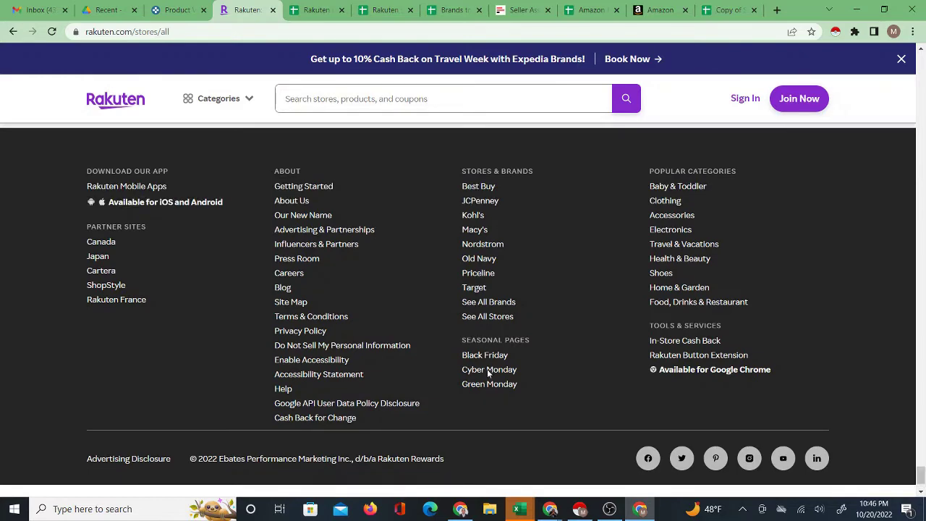
scroll(492, 307, "down", 1)
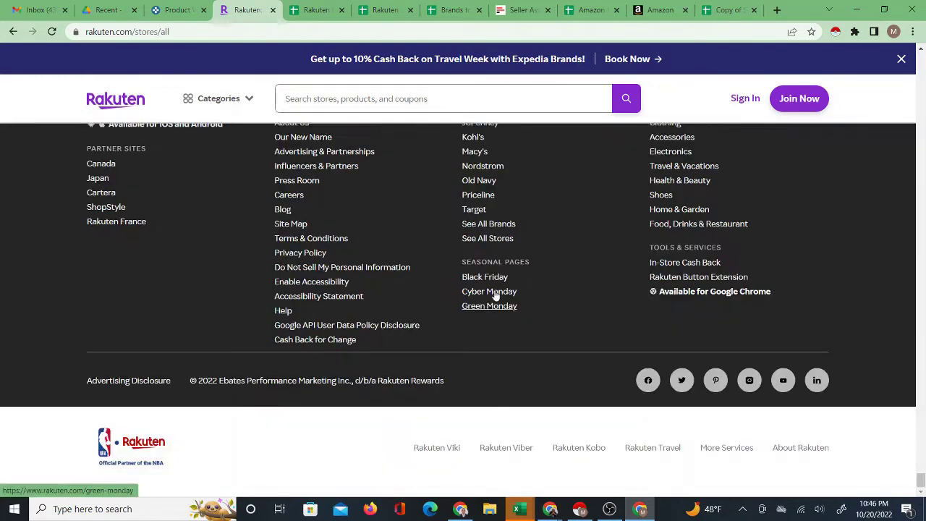
left_click(503, 226)
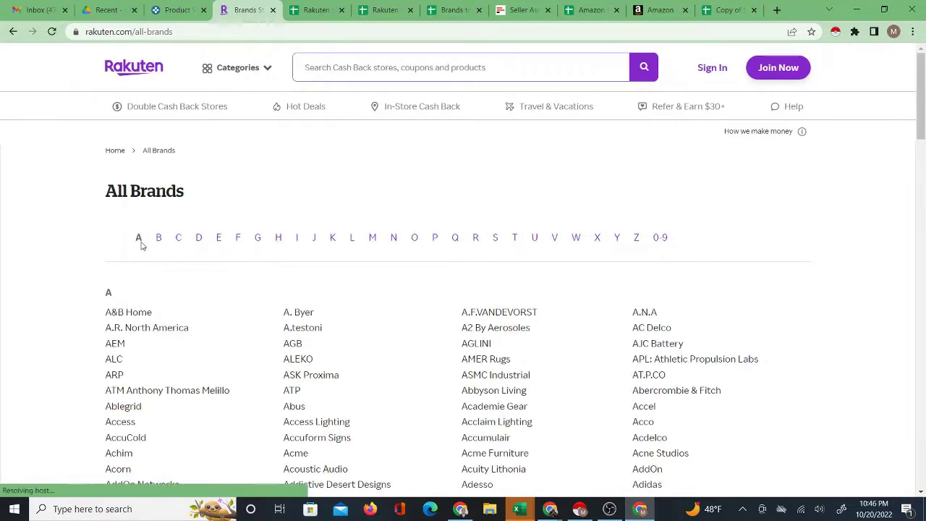
mouse_move(924, 112)
left_mouse_down()
mouse_move(924, 316)
mouse_move(924, 105)
left_mouse_up()
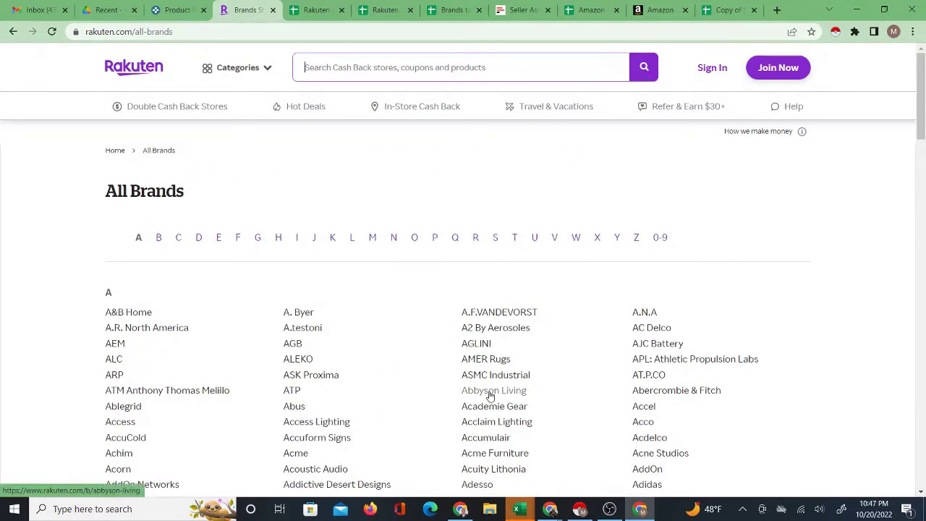
left_click(159, 238)
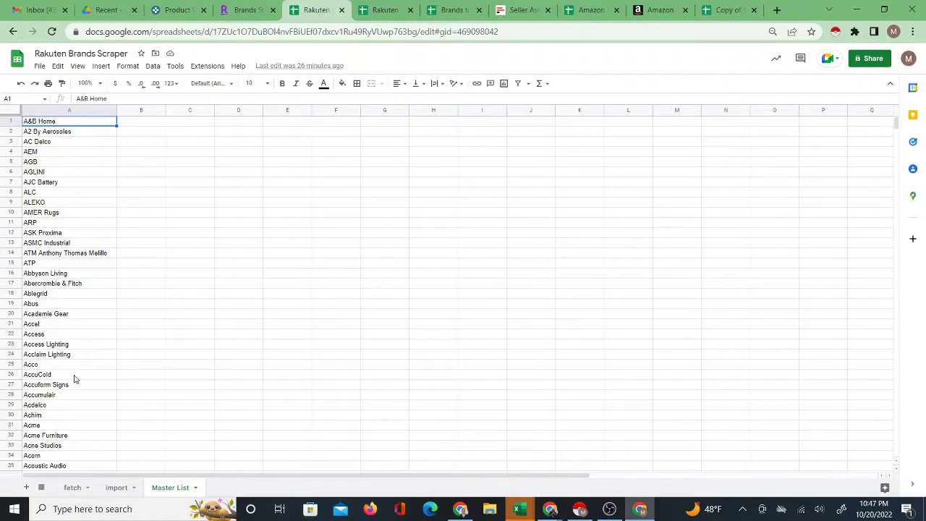
- Scroll the Rakuten Brands Scraper Master List, then show the Rakuten Suppliers List – 10-20-2022 from the top
scroll(90, 299, "down", 3)
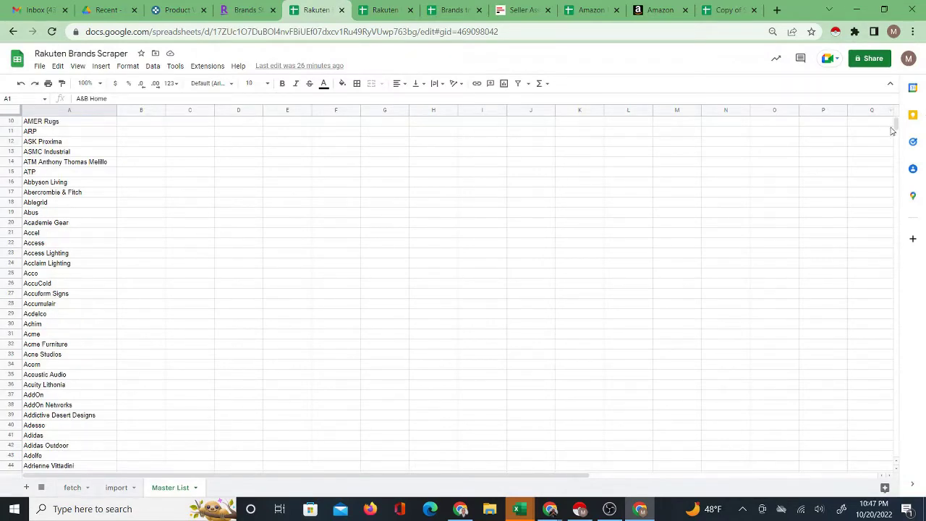
mouse_move(895, 124)
left_mouse_down()
mouse_move(905, 383)
mouse_move(906, 122)
left_mouse_up()
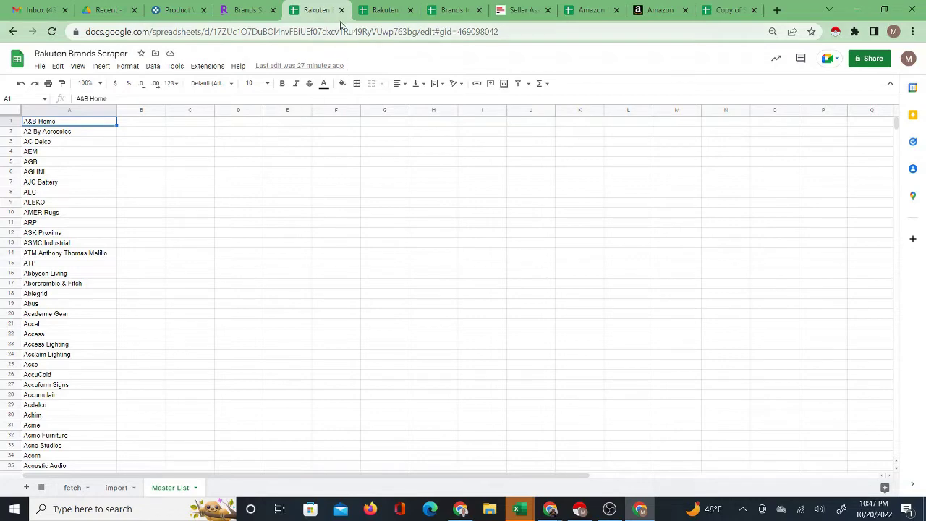
left_click(374, 11)
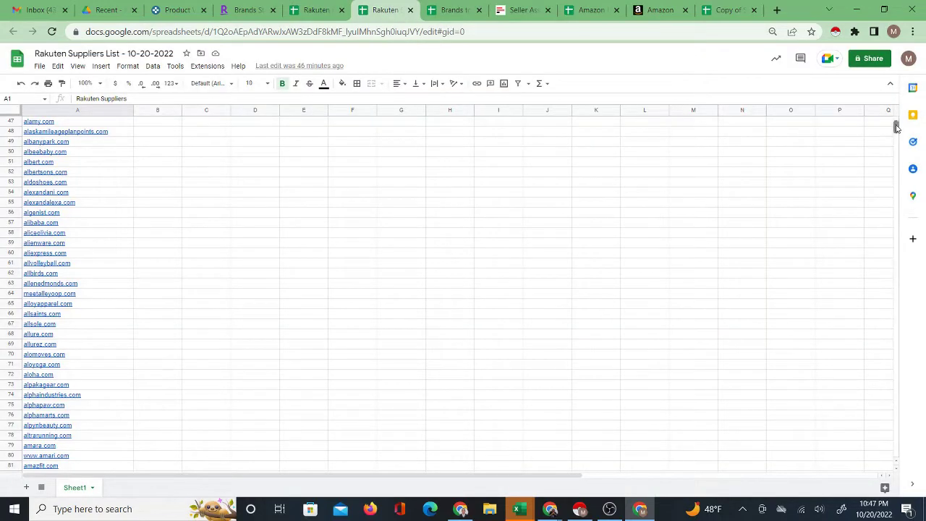
left_click_drag(899, 125, 897, 117)
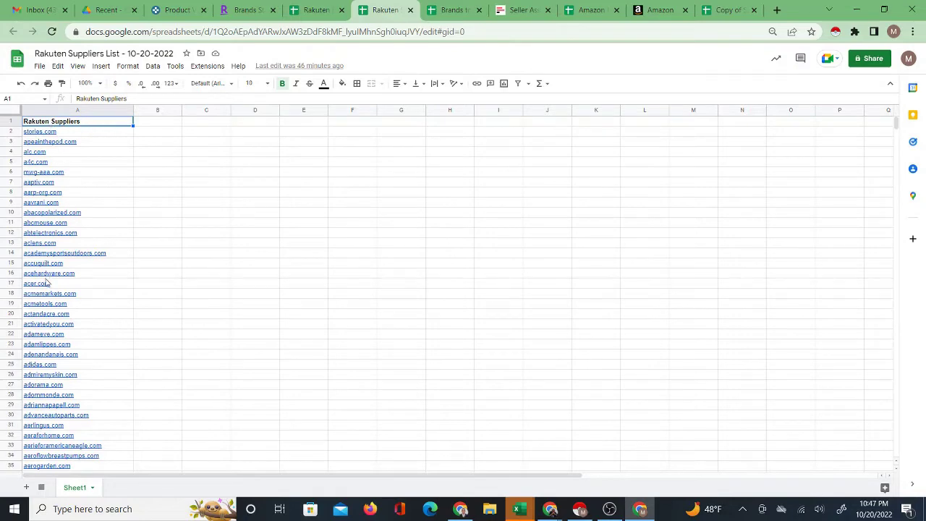
- Open Rakuten's All Stores list from the footer and browse stores Acer through Ann Taylor
left_click(246, 10)
scroll(925, 308, "down", 5)
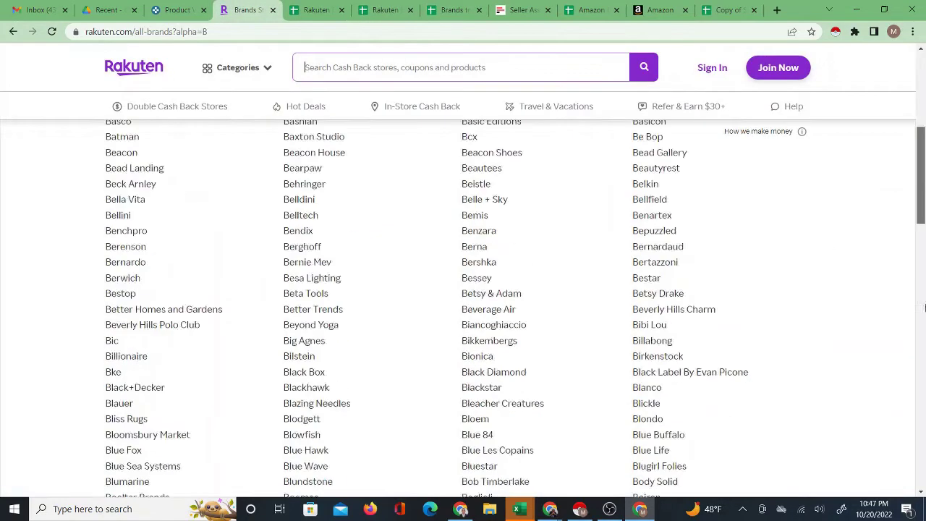
scroll(924, 308, "down", 15)
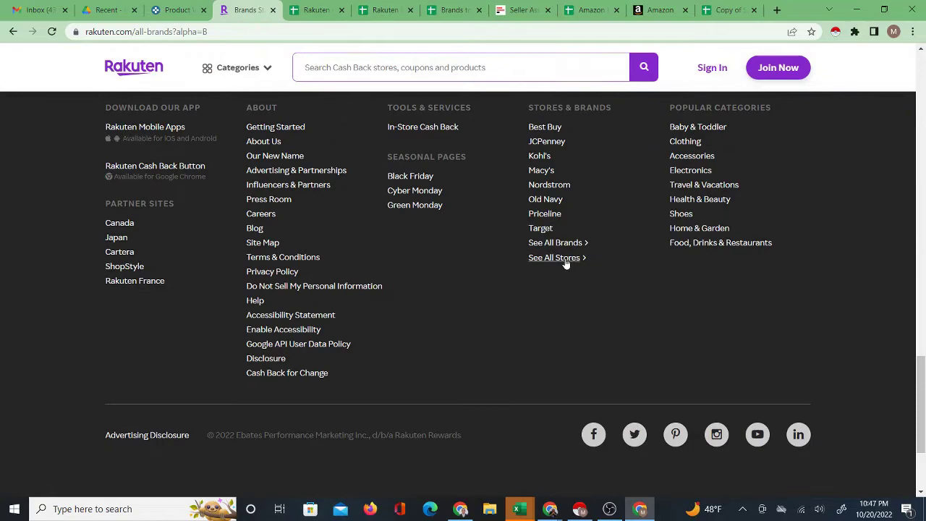
left_click(566, 262)
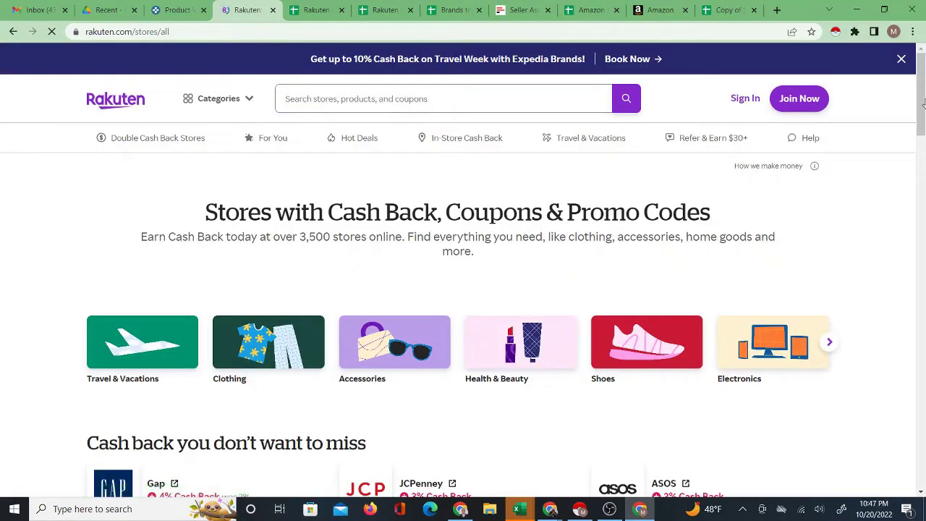
left_click_drag(924, 105, 923, 387)
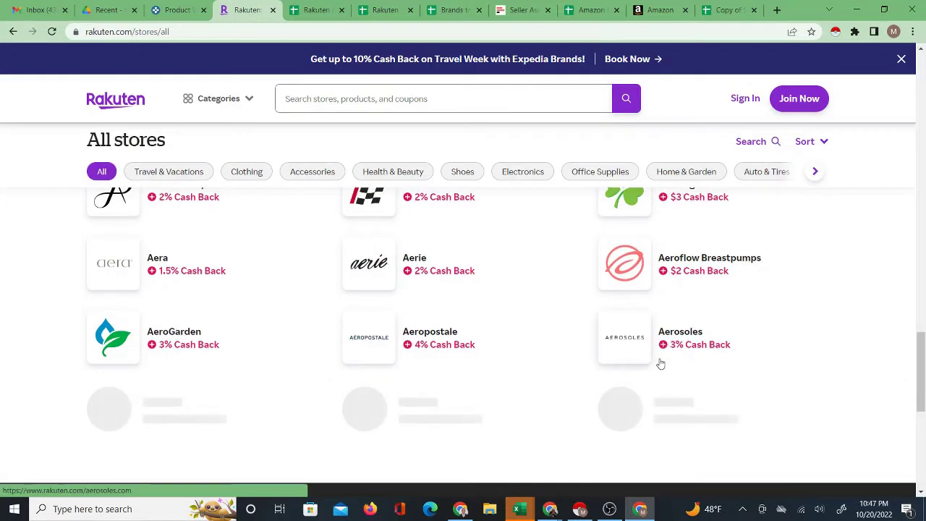
scroll(661, 364, "down", 5)
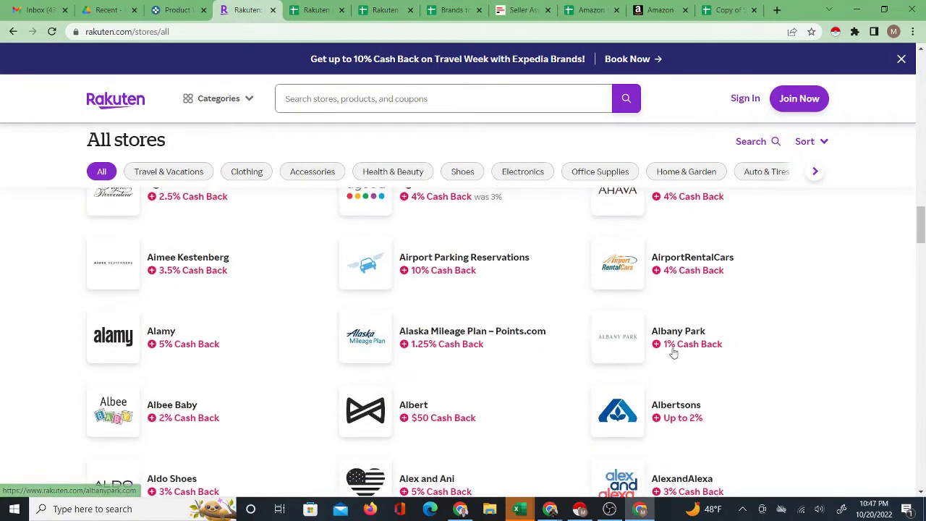
scroll(672, 353, "down", 20)
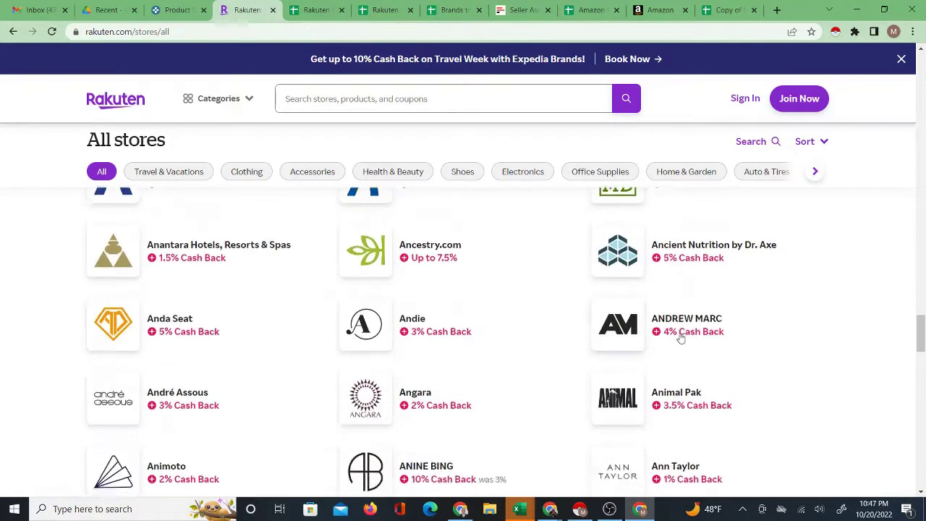
scroll(680, 339, "down", 3)
- Confirm the Rakuten Suppliers List runs from stories.com down to row 3725, then scroll back up
left_click(304, 11)
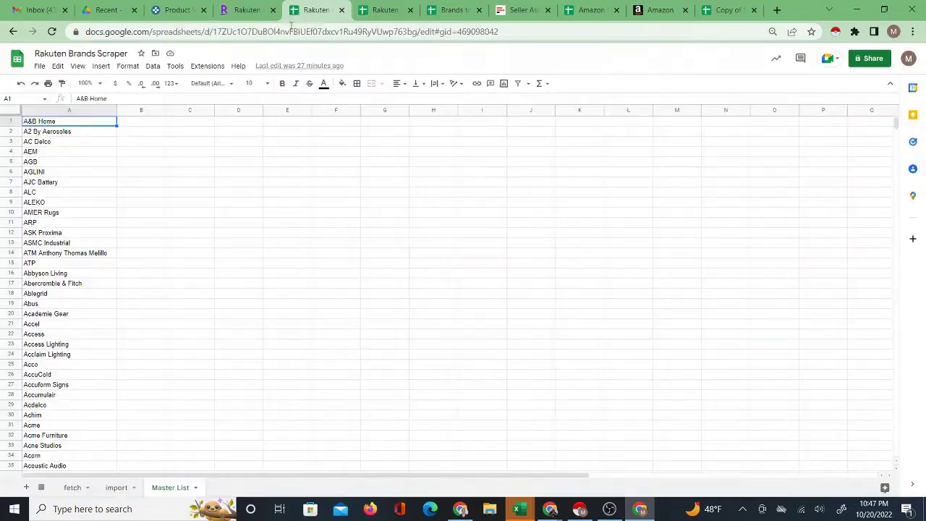
left_click(382, 10)
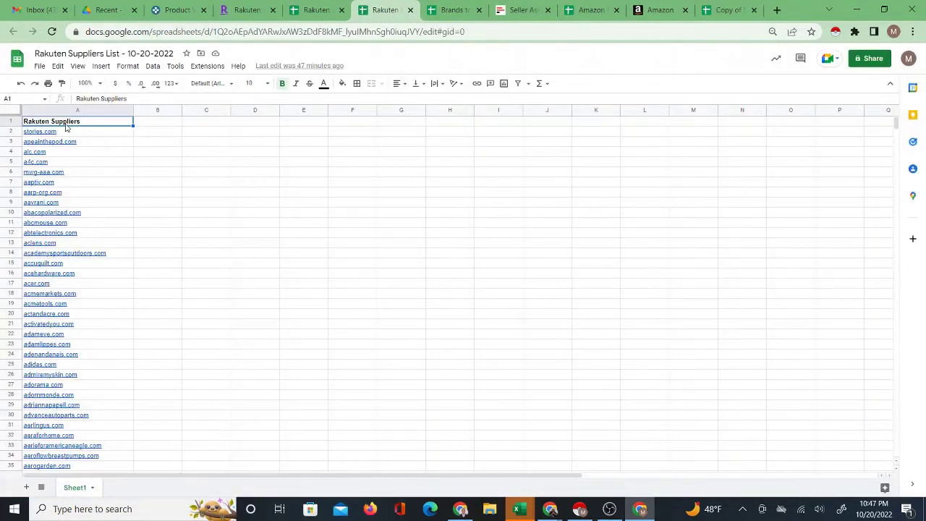
left_click(87, 135)
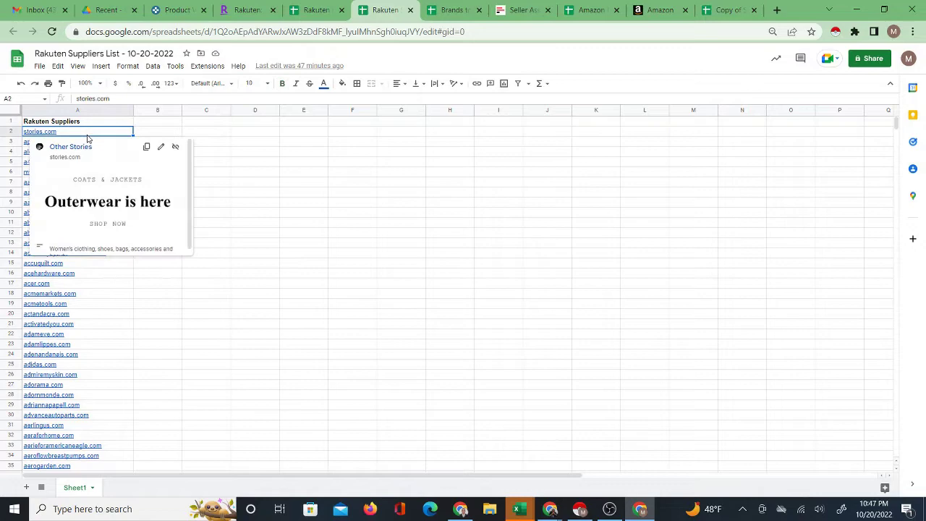
key("ctrl+Down")
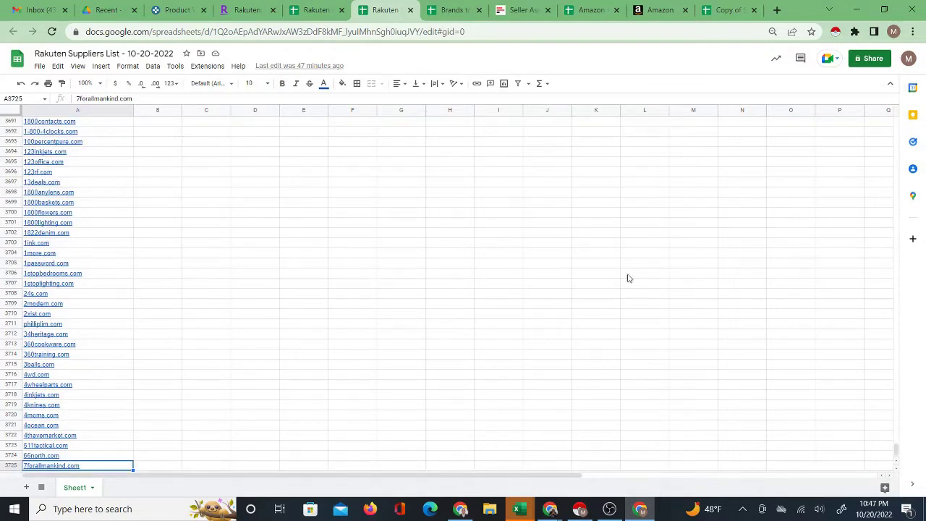
left_click_drag(899, 450, 688, 136)
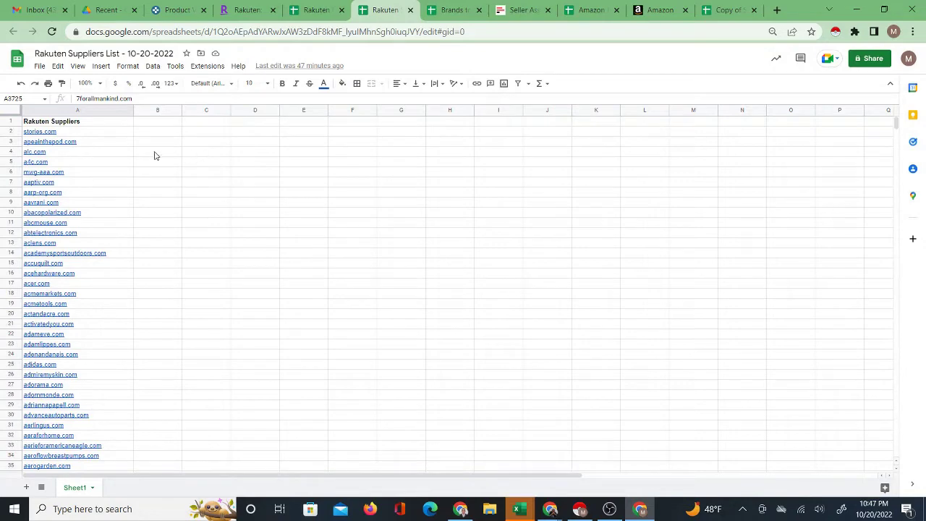
- Cycle through the open tabs and settle on the Brands to ASINs Finder spreadsheet
left_click(449, 10)
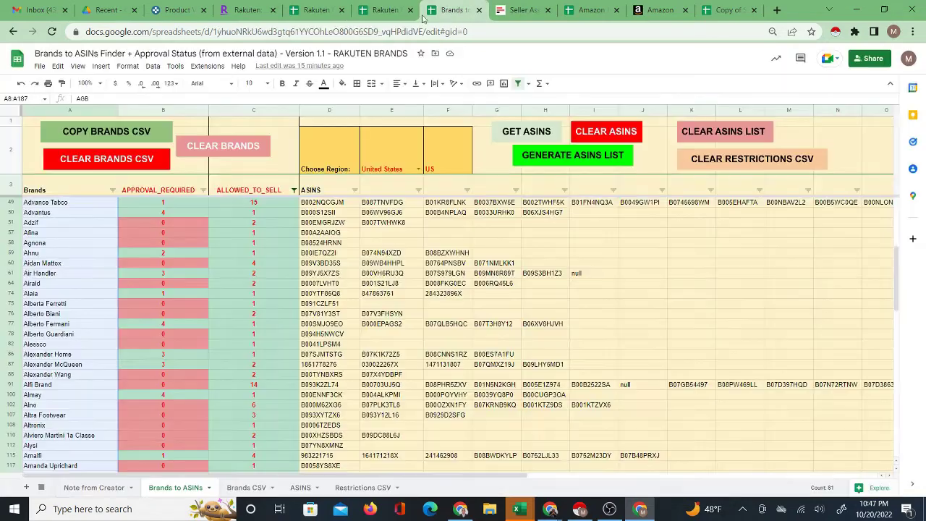
left_click(319, 10)
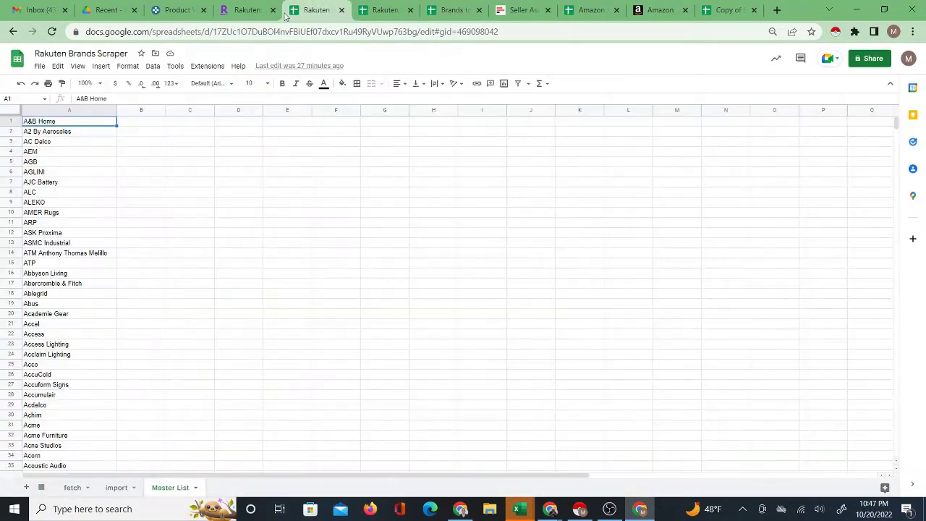
left_click(373, 11)
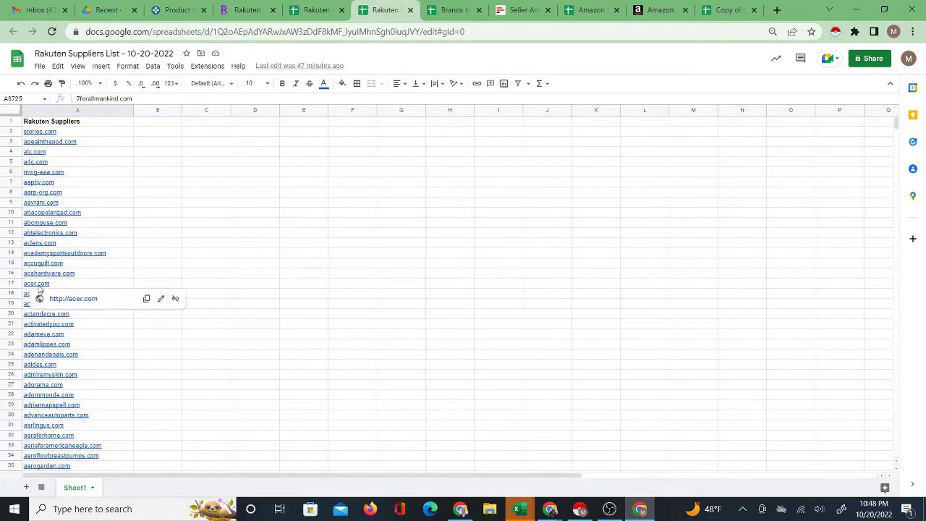
left_click(237, 11)
left_click(304, 10)
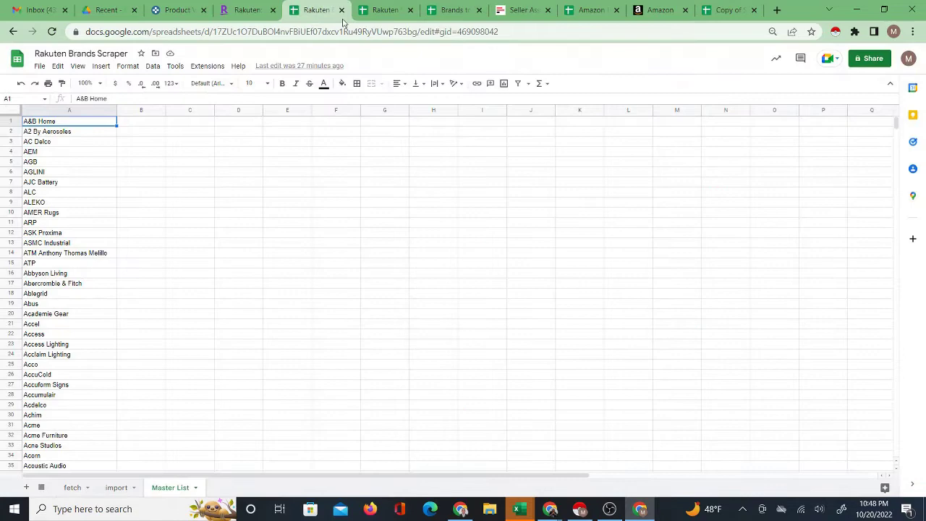
left_click(376, 13)
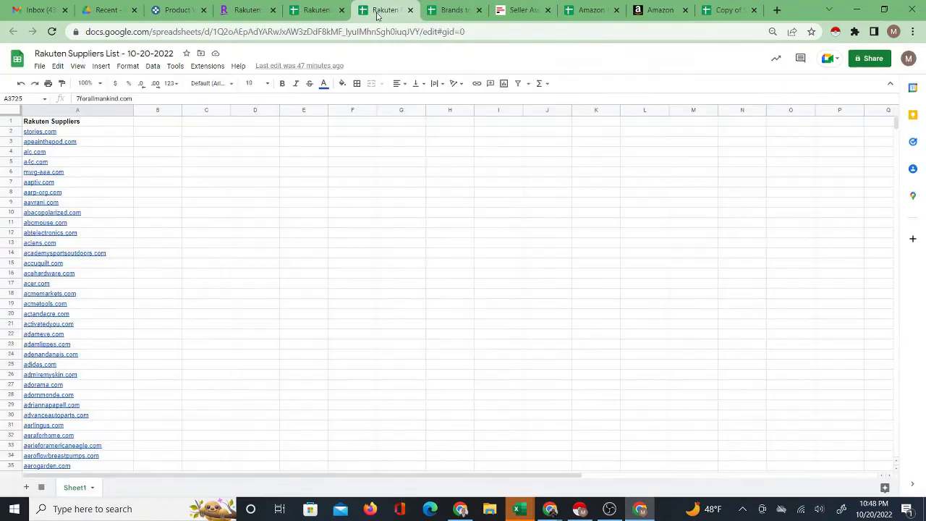
left_click(440, 13)
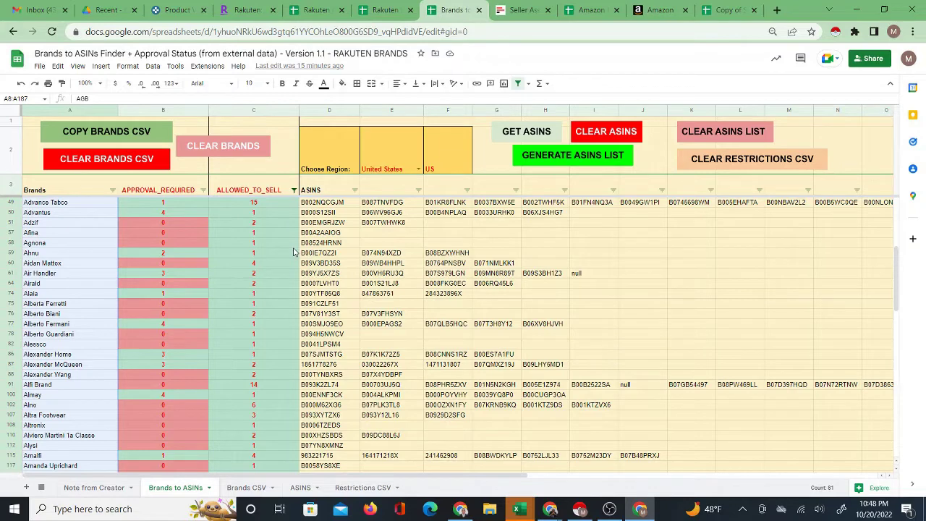
- Select the brand names from AGB to Adidas Outdoor, checking an AMER Rugs ASIN along the way
left_click(61, 212)
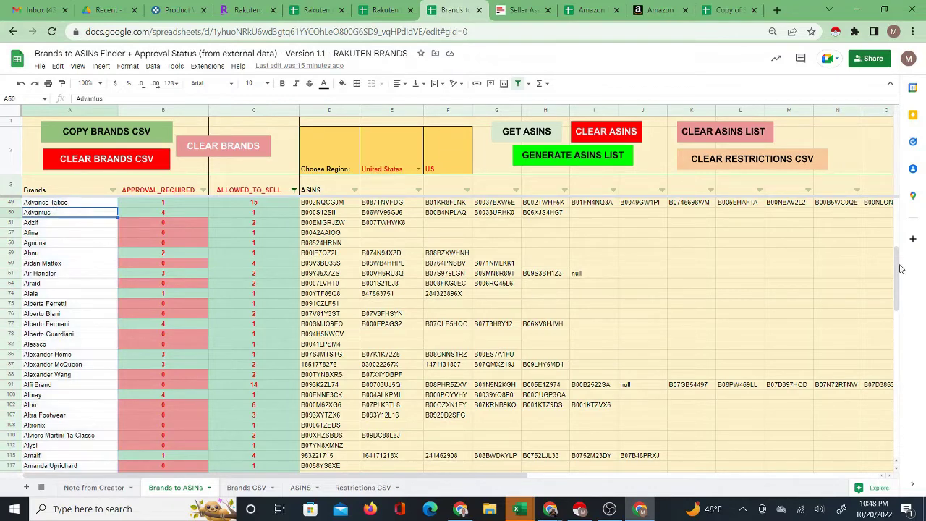
scroll(895, 269, "up", 6)
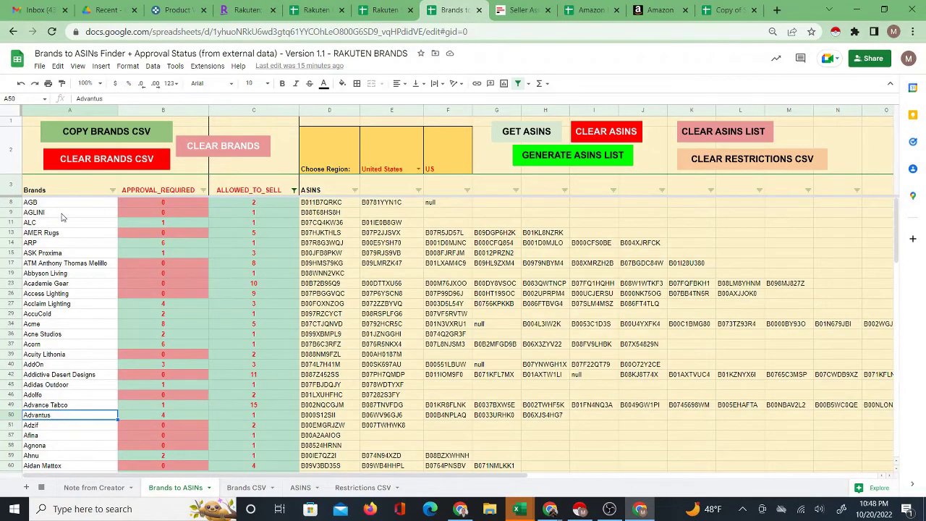
left_click(67, 204)
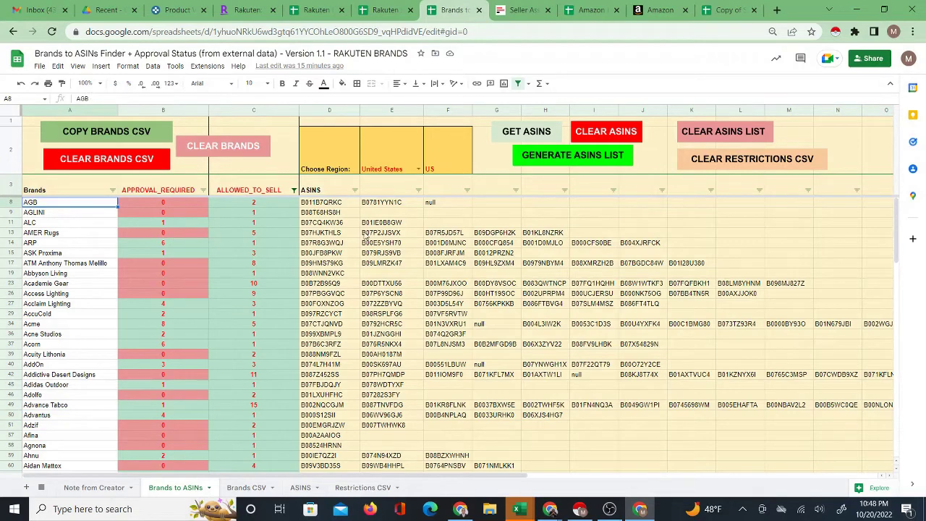
left_click(309, 236)
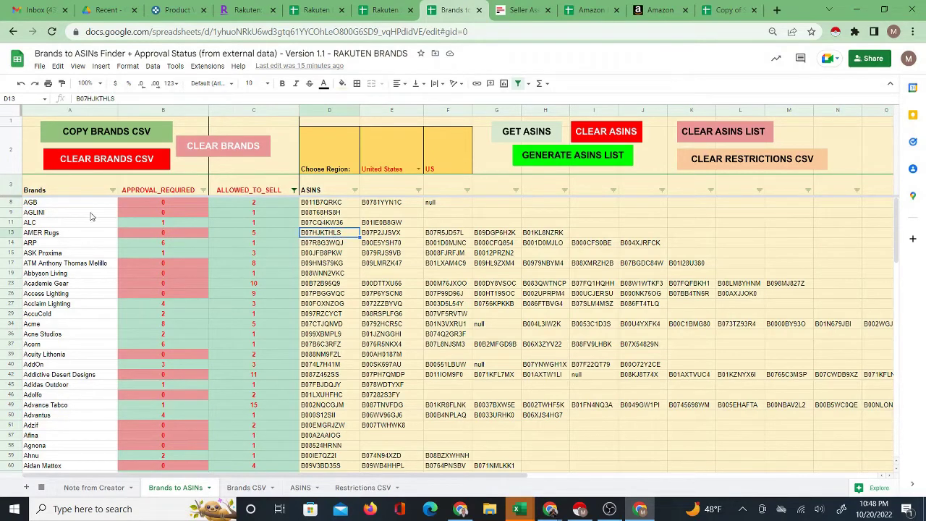
left_click_drag(67, 203, 91, 384)
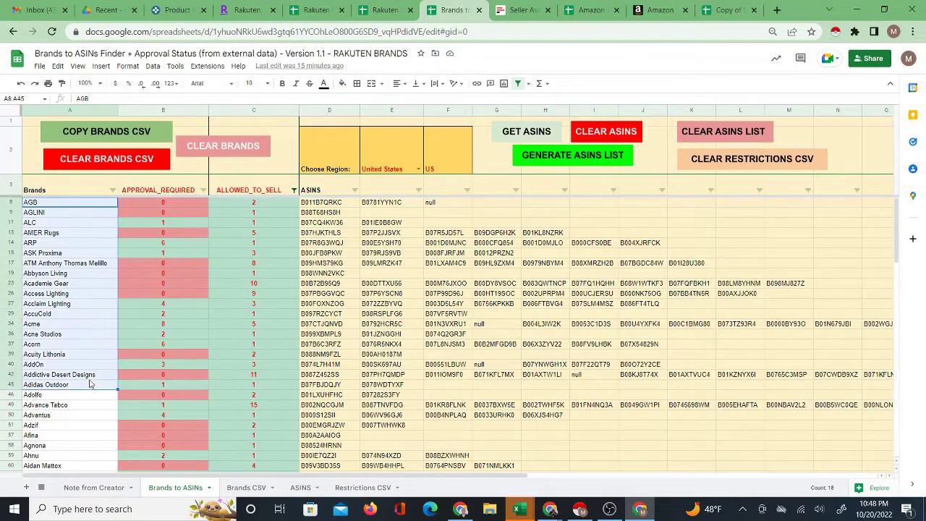
- Set the ALLOWED_TO_SELL colour filter to None so all brands show, then open Seller Assistant
left_click(294, 190)
mouse_move(282, 262)
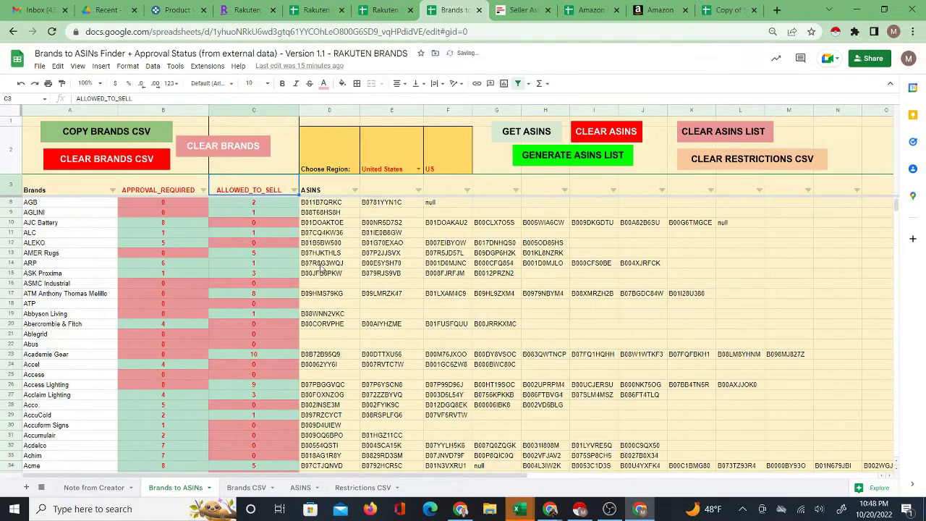
left_click(321, 268)
left_click(322, 205)
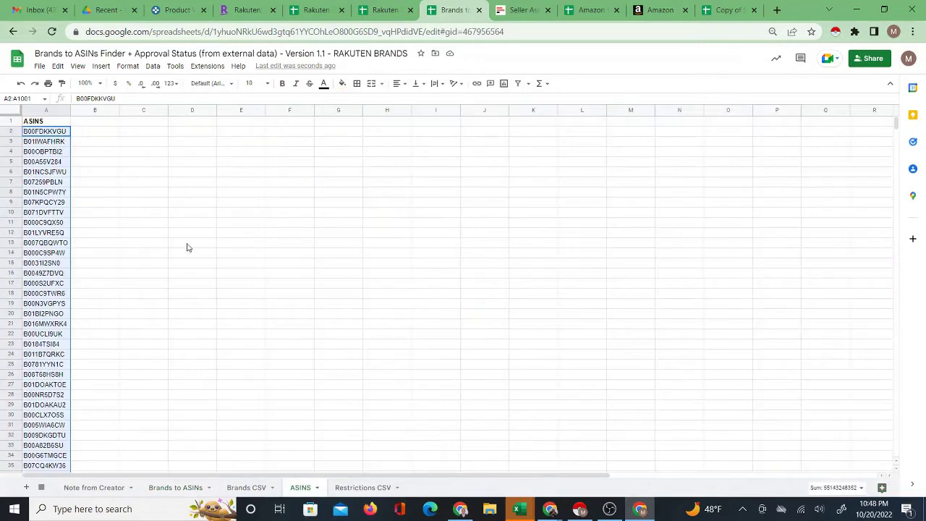
left_click(166, 487)
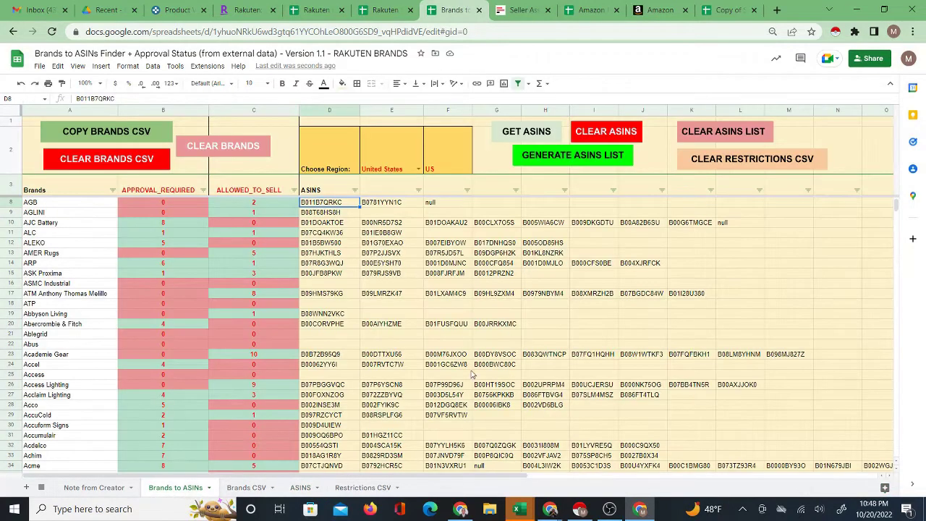
left_click(519, 10)
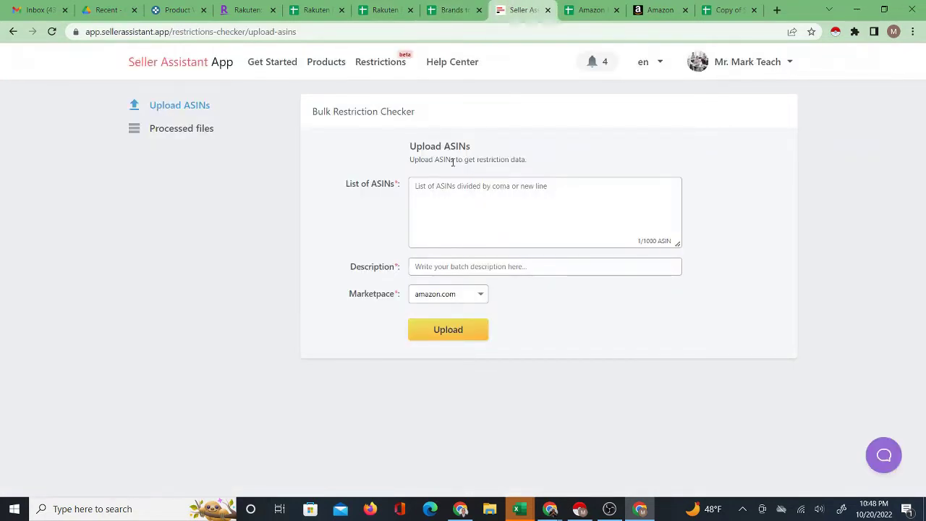
- Go back from the Seller Assistant checker to the Brands to ASINs Finder sheet with Ctrl+Shift+Tab
key("ctrl+shift+Tab")
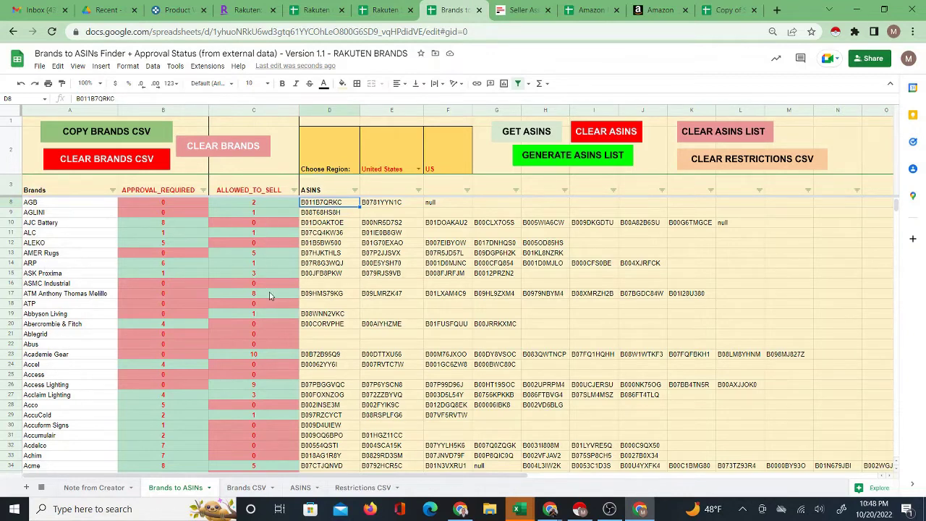
- Filter ALLOWED_TO_SELL by green fill colour so only allowed brands show
left_click(293, 190)
mouse_move(267, 264)
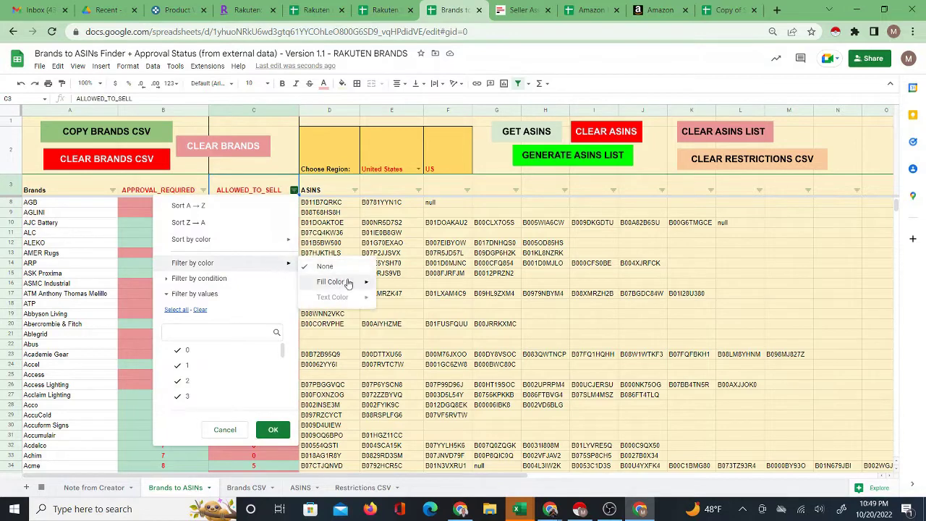
mouse_move(347, 282)
left_click(394, 300)
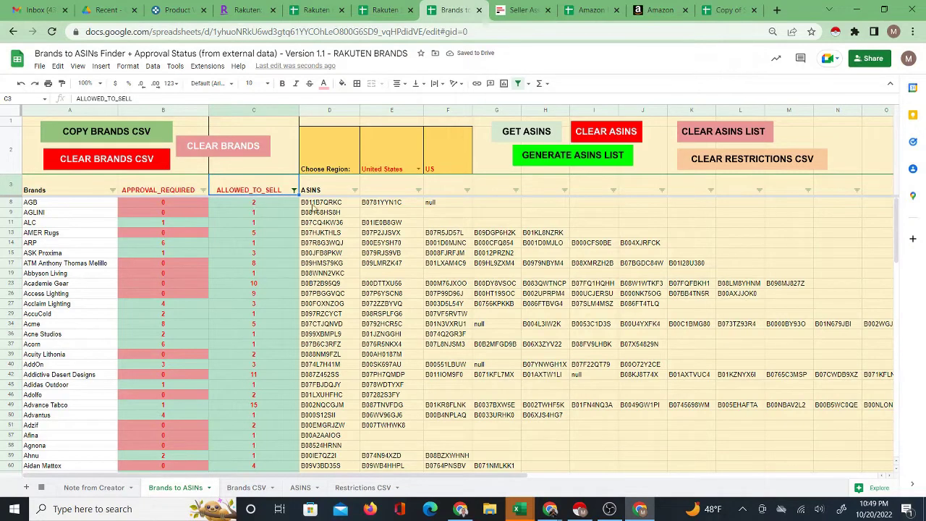
- Copy the 105 filtered brand names in A8:A248 and switch to the Amazon Brands Research sheet
left_click_drag(47, 204, 93, 445)
scroll(93, 361, "up", 8)
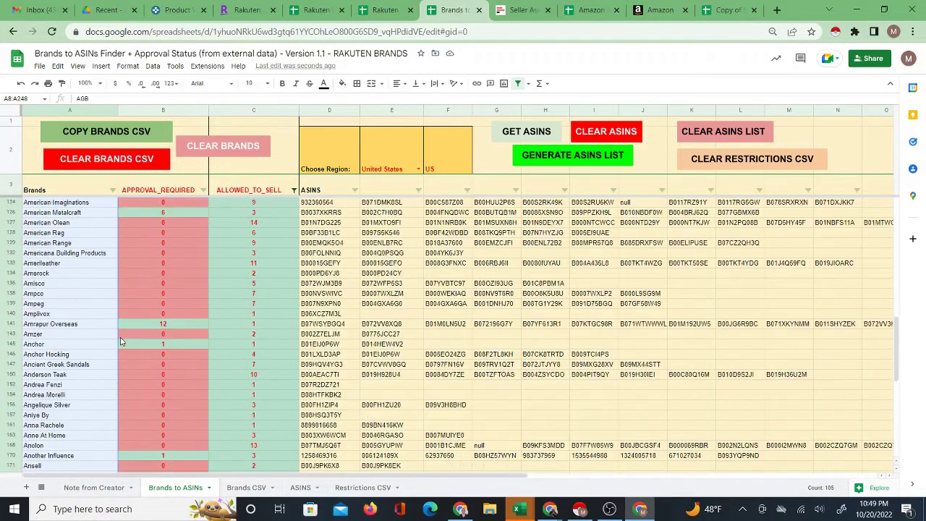
scroll(94, 278, "up", 10)
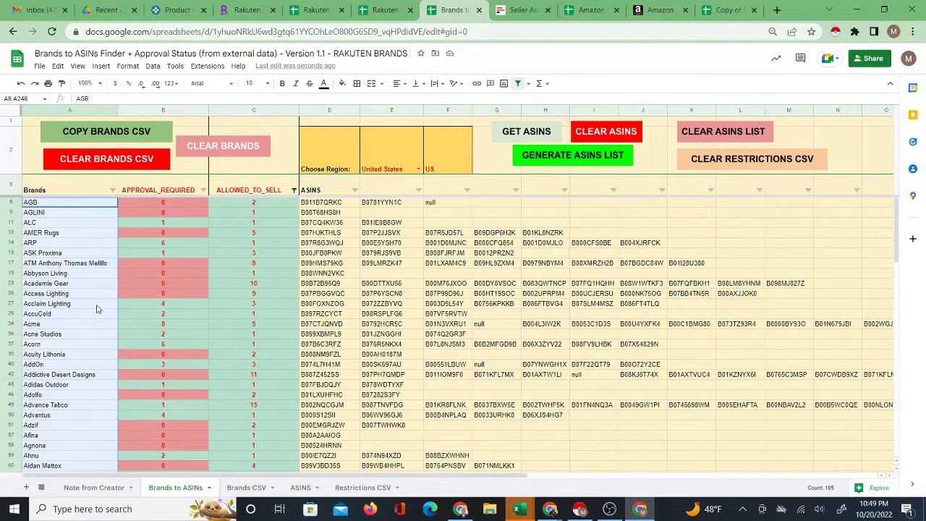
right_click(70, 241)
left_click(105, 254)
left_click(591, 11)
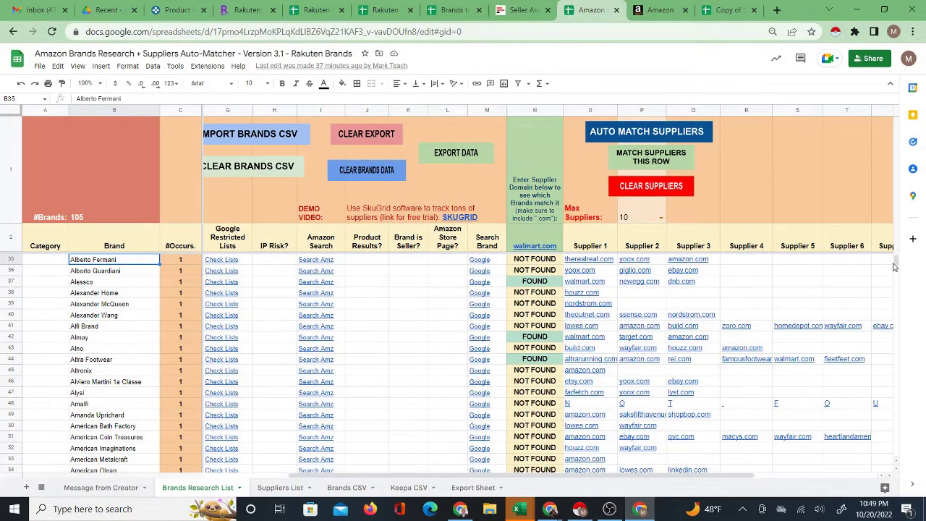
scroll(196, 336, "up", 6)
left_click(103, 260)
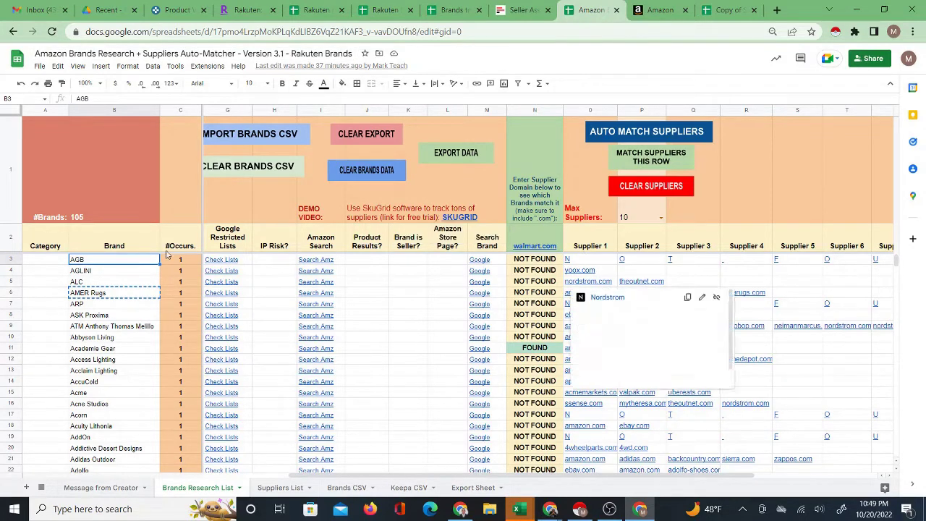
left_click_drag(105, 262, 107, 427)
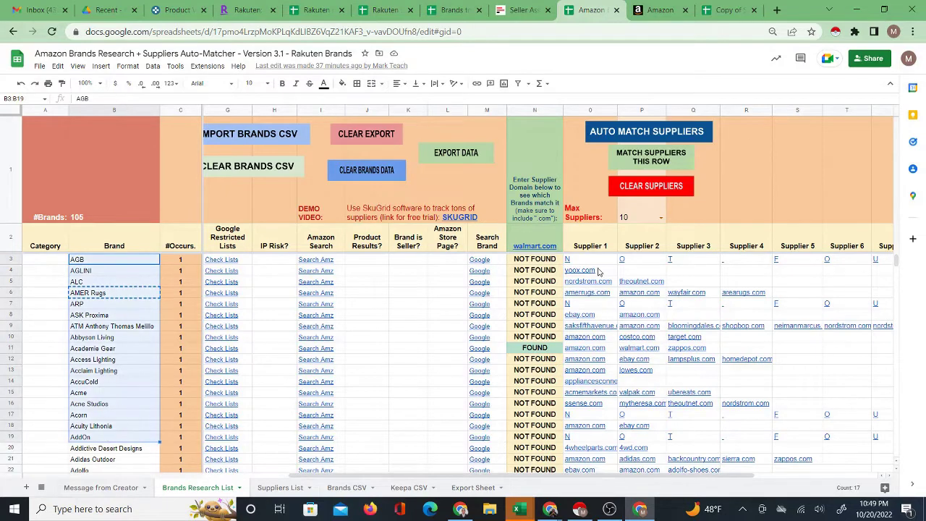
left_click_drag(427, 476, 550, 476)
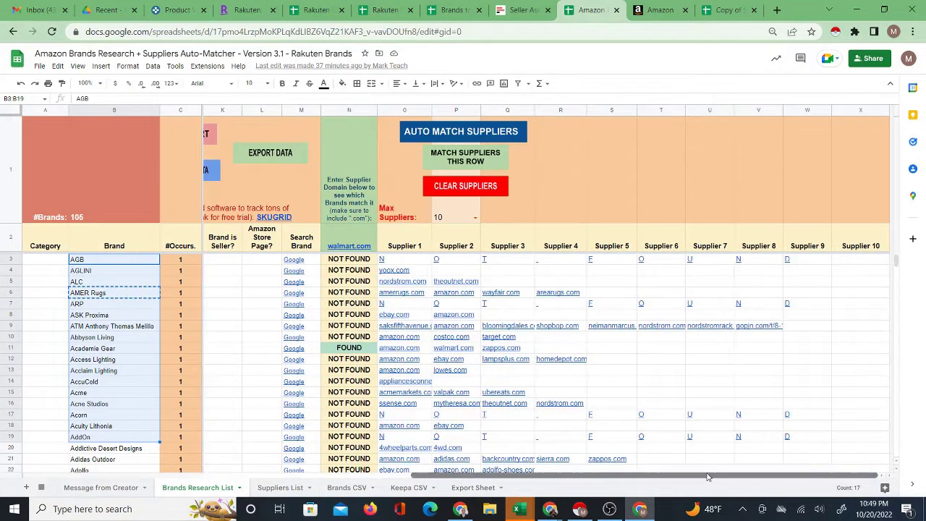
left_click(123, 272)
left_click(130, 283)
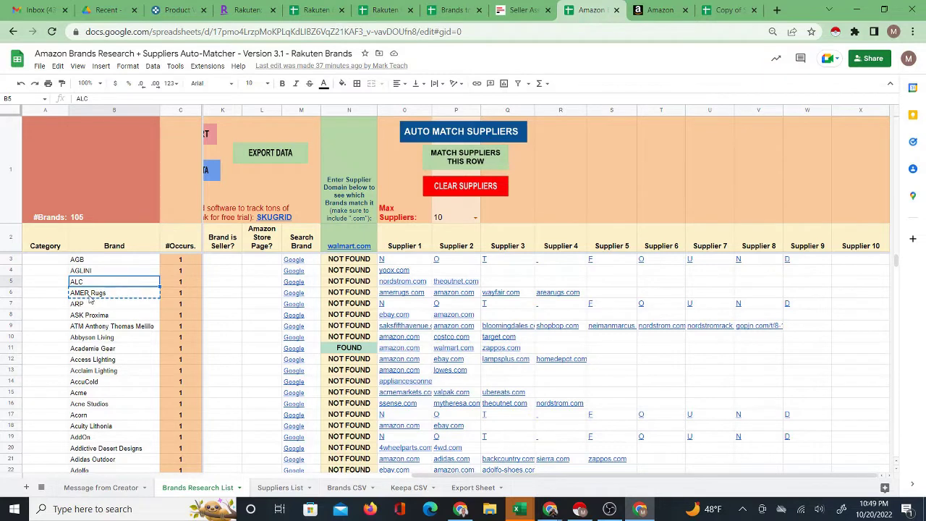
left_click(96, 350)
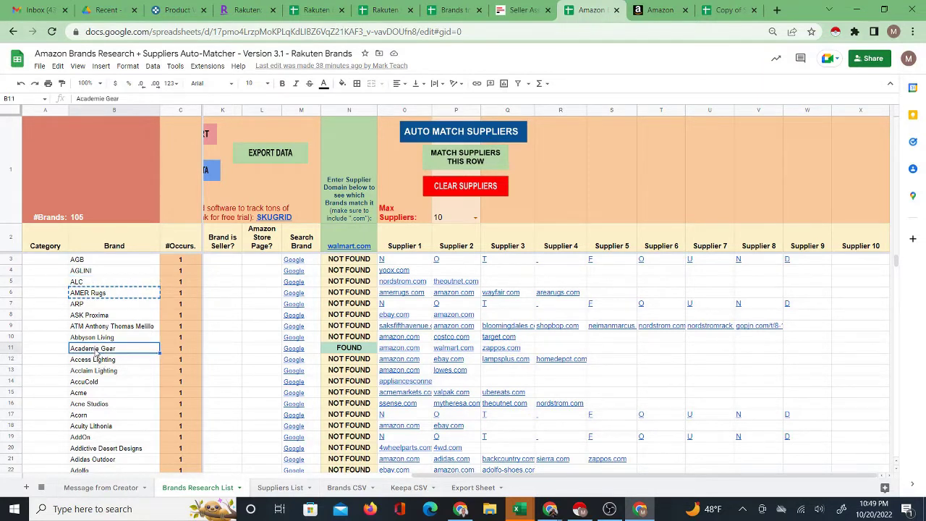
- Copy Academie Gear into the Seller Central catalog search and scroll its results
right_click(96, 352)
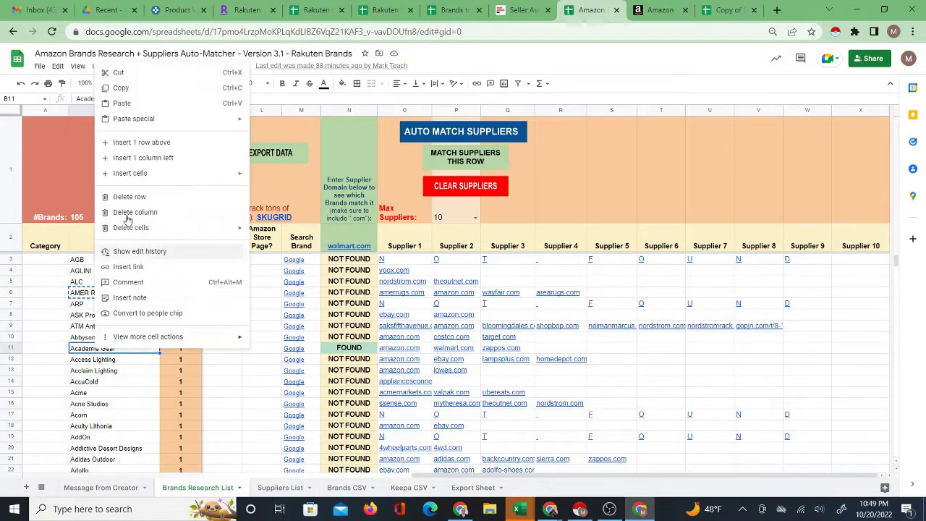
left_click(190, 87)
left_click(655, 10)
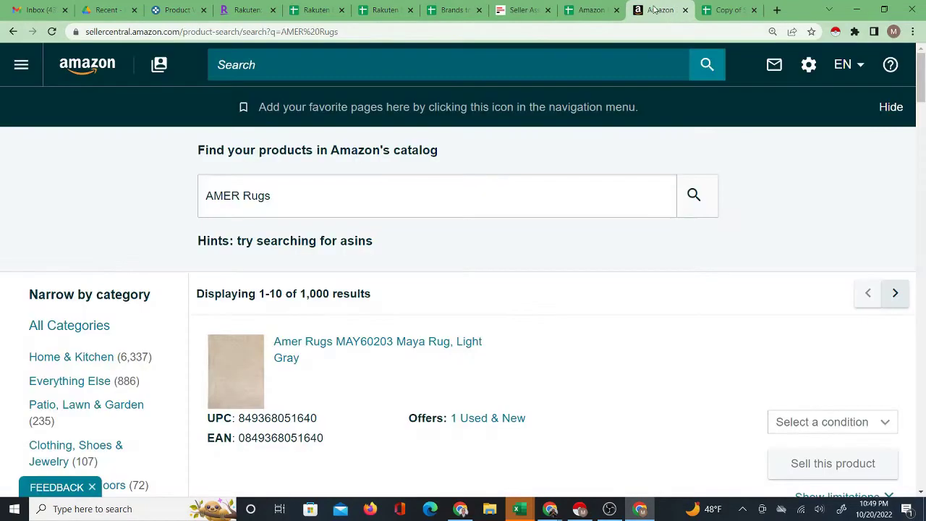
left_click(294, 197)
triple_click(254, 191)
right_click(253, 189)
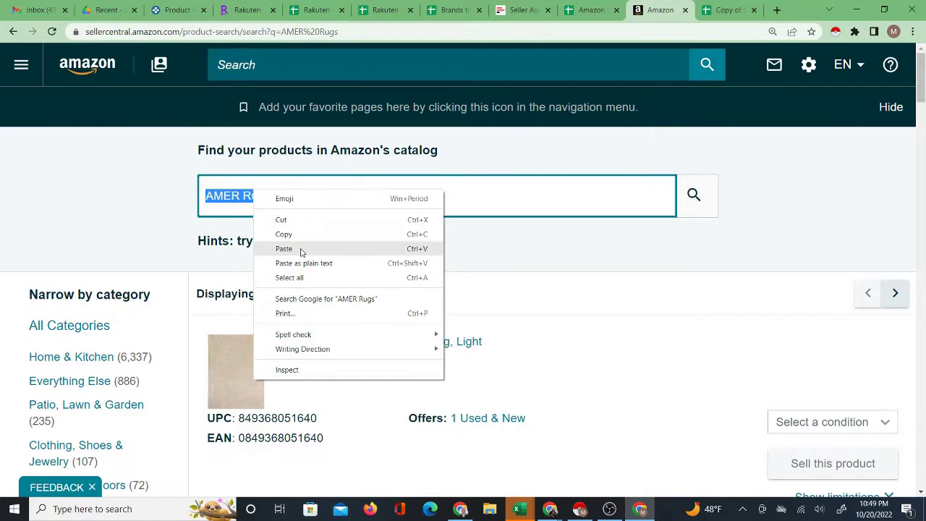
left_click(300, 251)
left_click(694, 196)
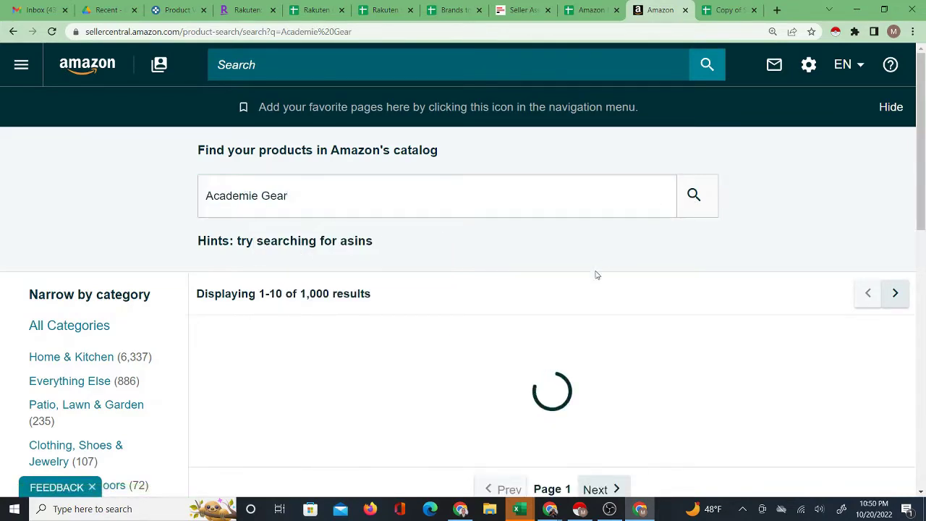
scroll(566, 354, "down", 2)
scroll(508, 277, "down", 10)
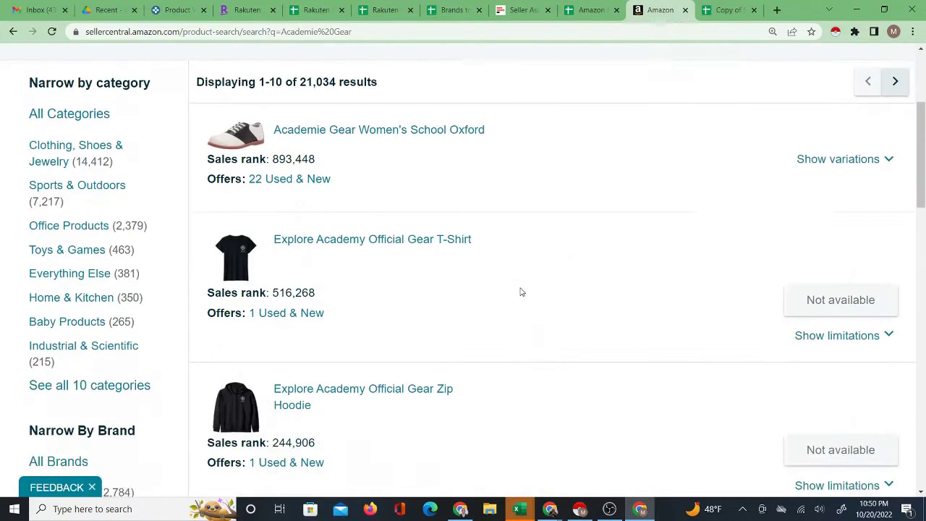
scroll(752, 242, "down", 3)
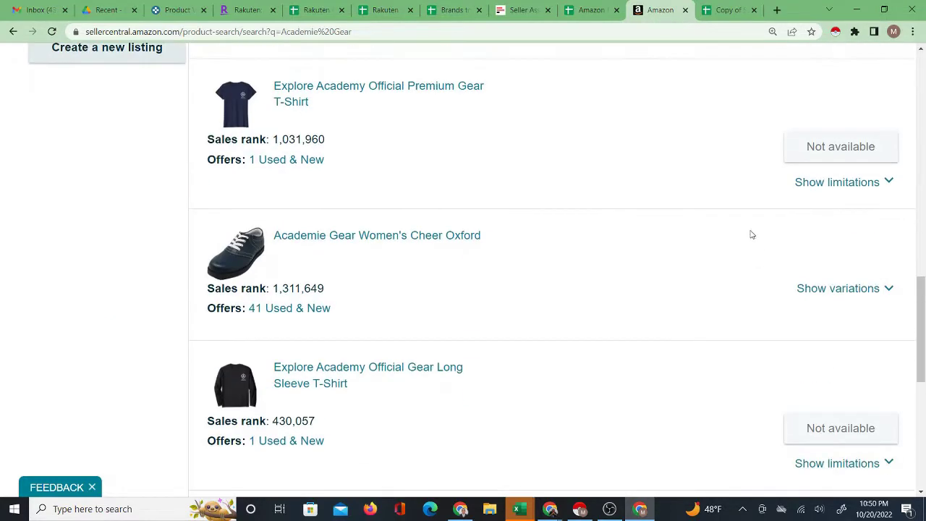
- Copy ALC from the spreadsheet and run a catalog search for it
left_click(572, 9)
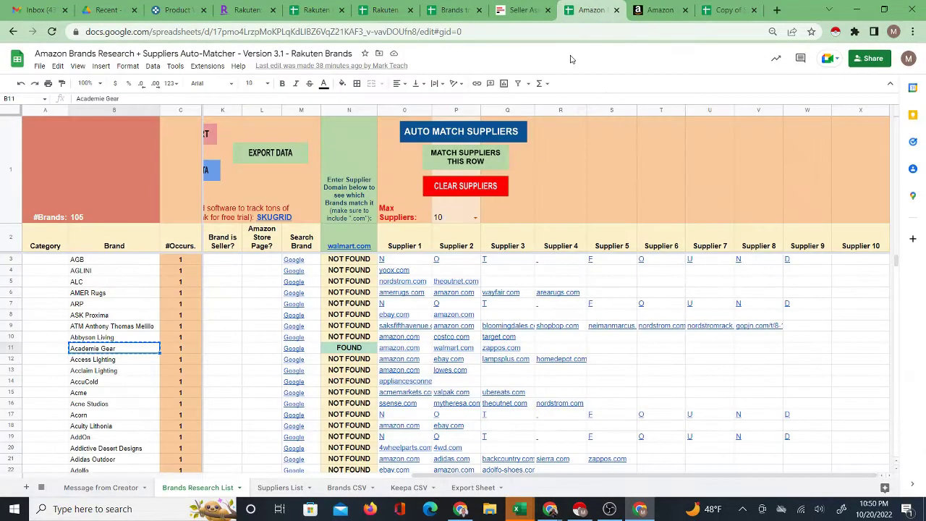
left_click(99, 282)
right_click(99, 282)
left_click(120, 234)
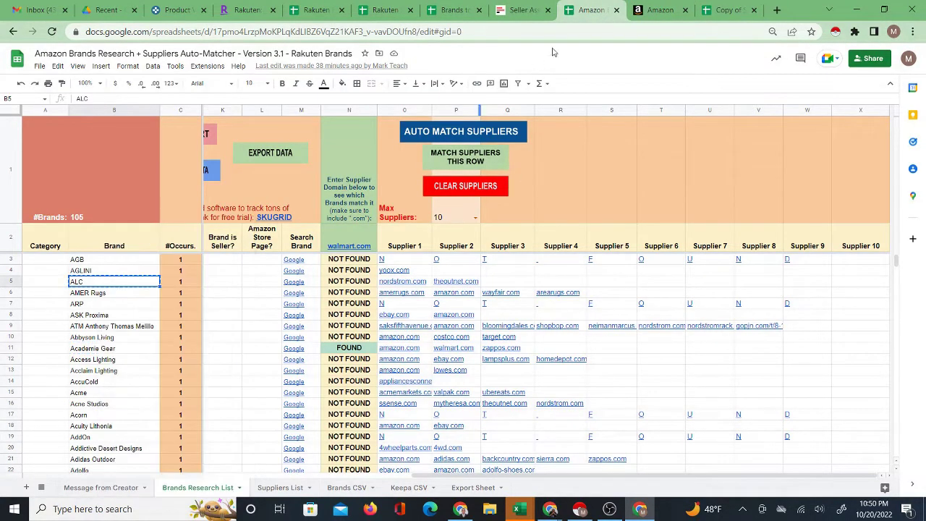
left_click(657, 9)
left_click_drag(921, 319, 924, 113)
triple_click(217, 196)
right_click(218, 201)
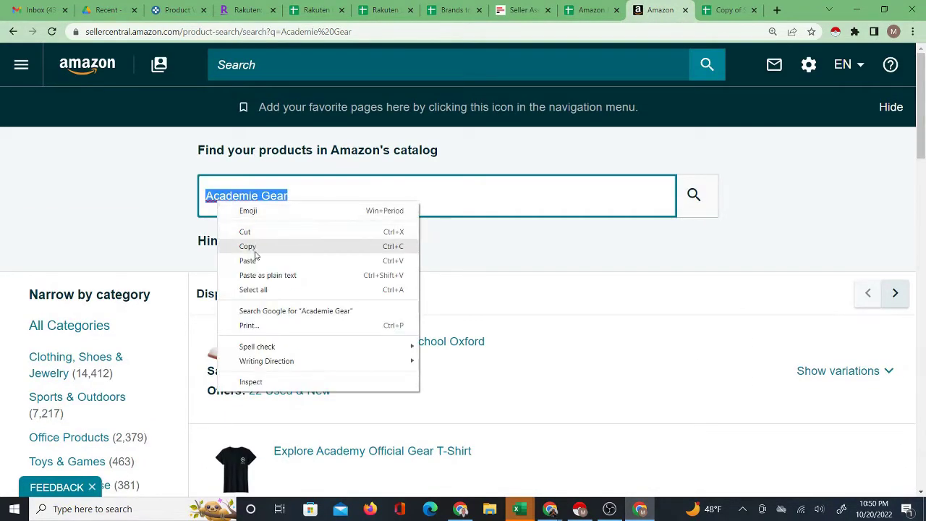
left_click(250, 260)
left_click(704, 210)
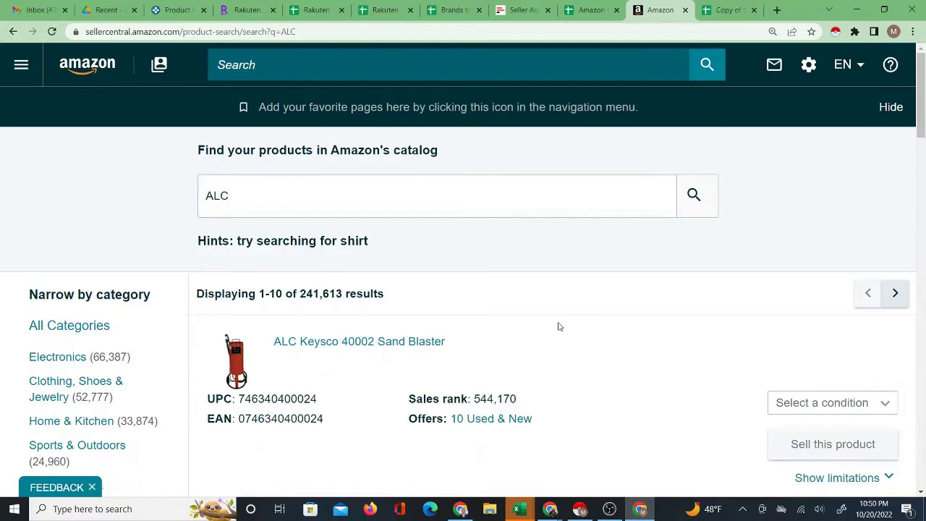
scroll(651, 318, "down", 2)
- Set the ALC Keysco 40002 Sand Blaster's condition to New and view its product page
left_click(845, 233)
left_click(827, 259)
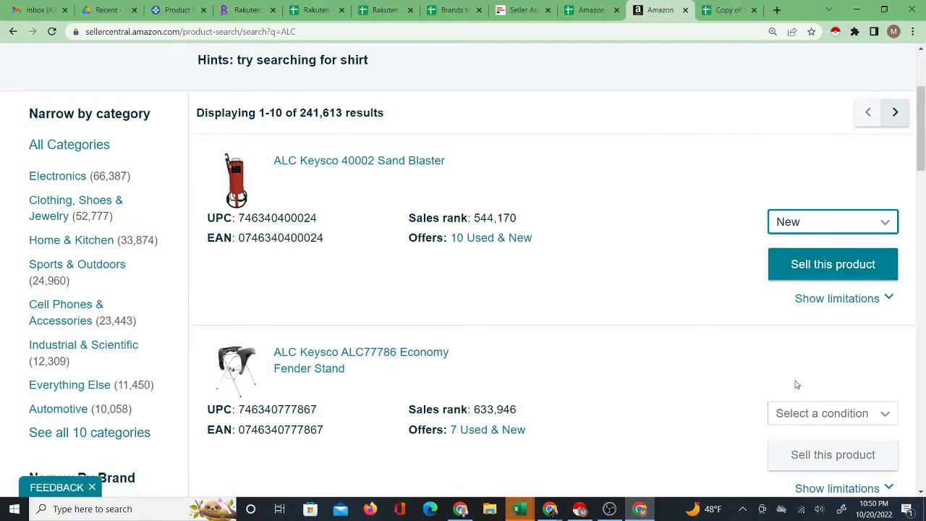
left_click(353, 166)
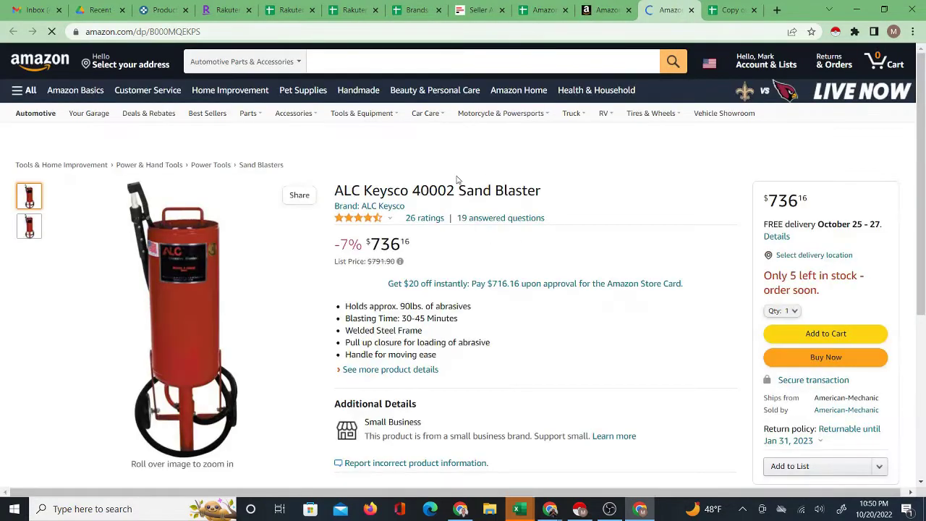
left_click(546, 10)
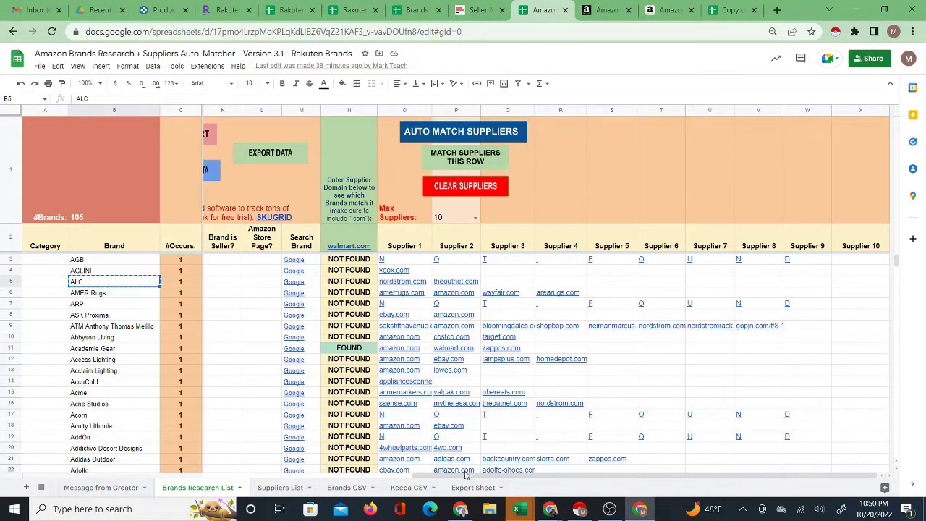
- Open ALC's theoutnet.com supplier link from cell P5 and scroll The Outnet's homepage
scroll(478, 434, "left", 1)
left_click(506, 282)
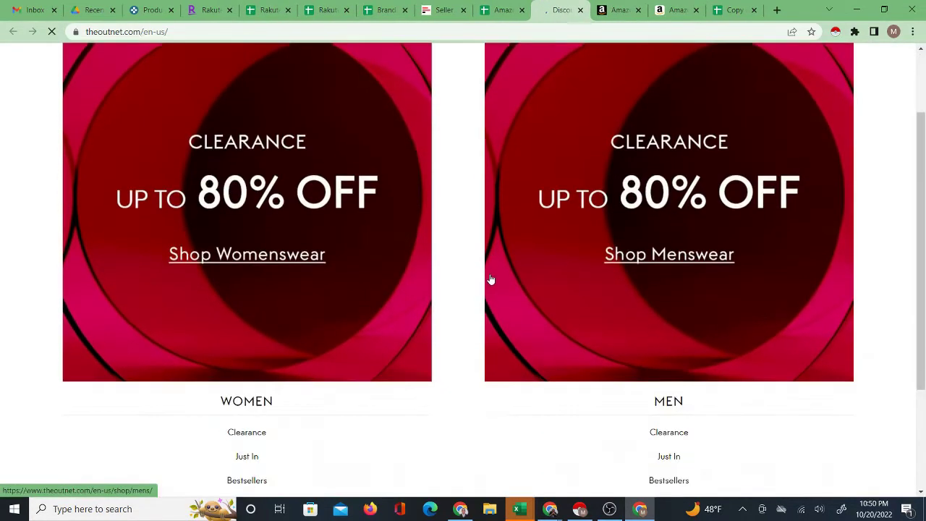
scroll(515, 268, "up", 4)
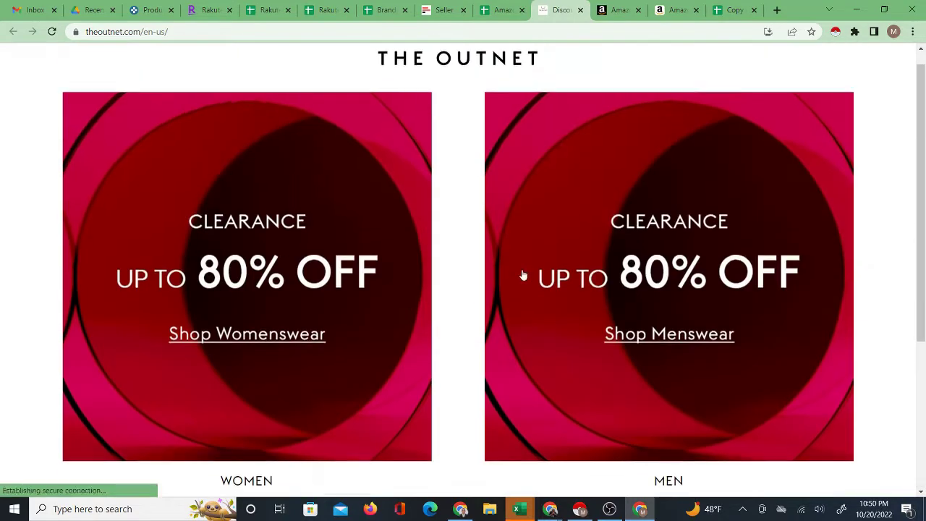
left_click(500, 11)
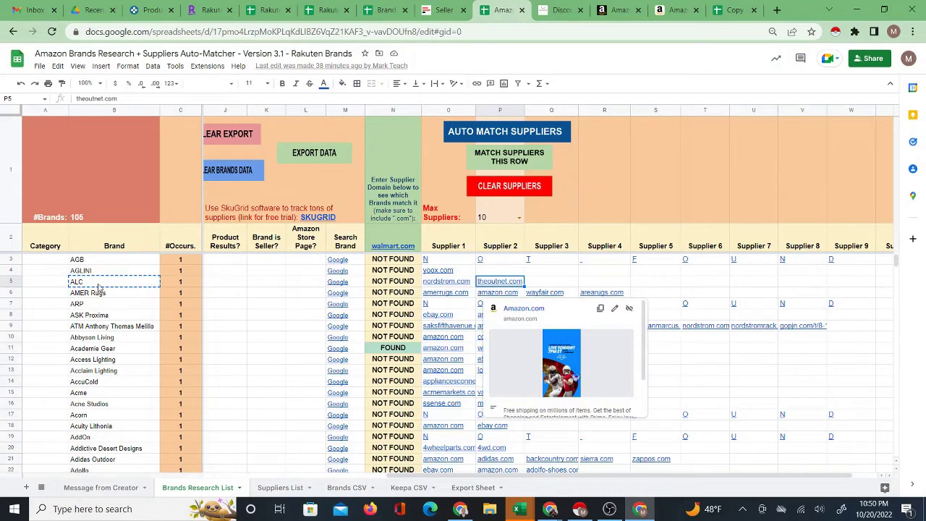
- Copy the Access Lighting brand name from cell B12 and go to the Seller Central tab
left_click(119, 284)
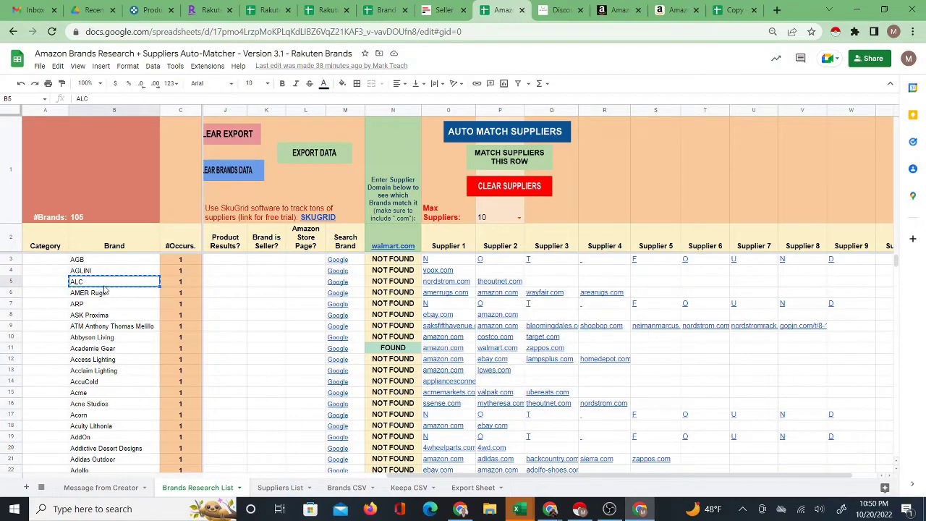
key("ctrl+c")
left_click(124, 373)
left_click(134, 363)
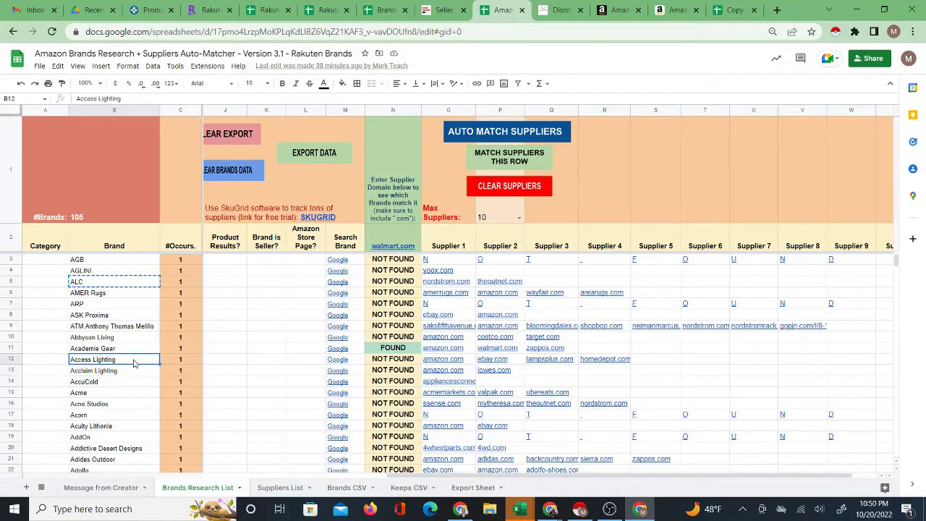
mouse_move(443, 367)
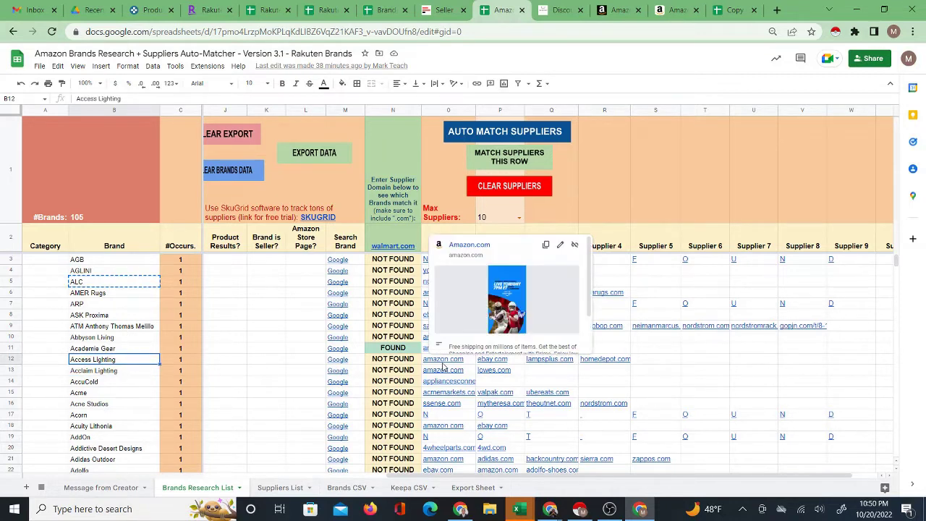
right_click(144, 362)
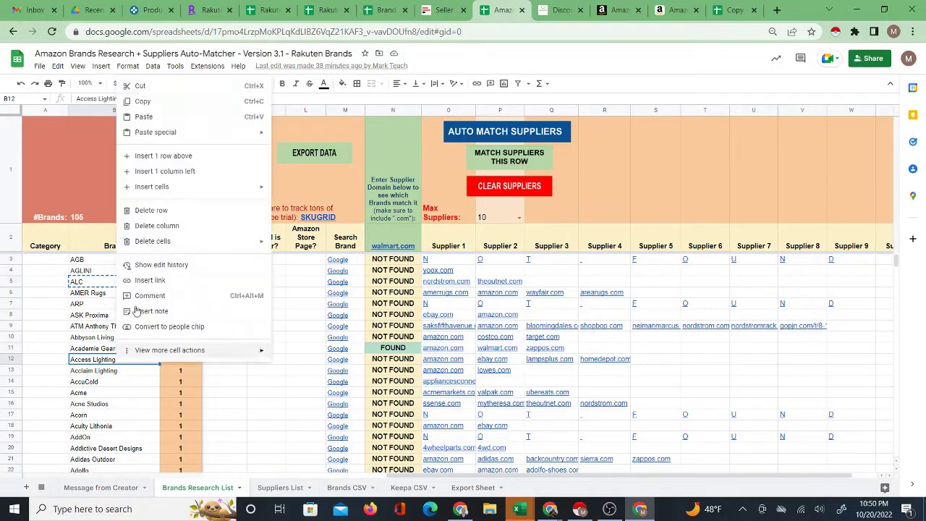
left_click(250, 101)
left_click(618, 10)
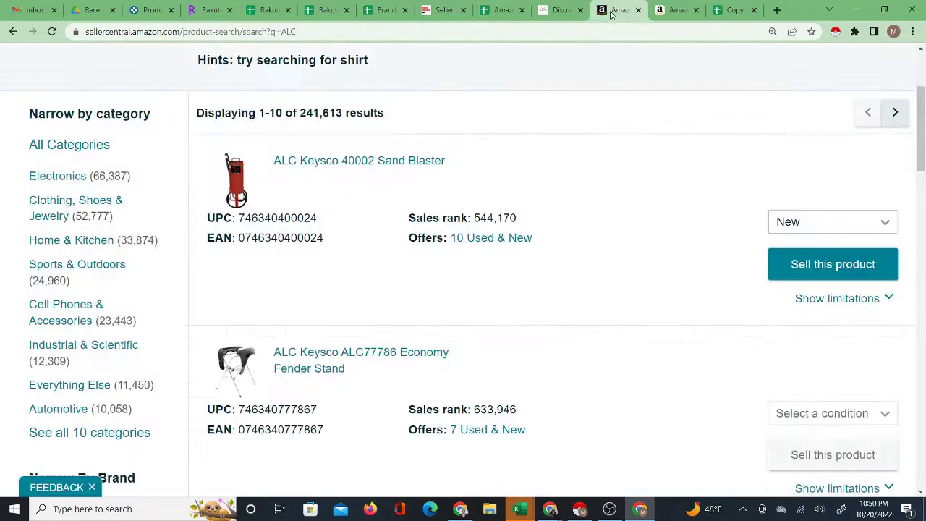
- Replace ALC with Access Lighting in the catalog search and scroll the results
scroll(892, 349, "up", 3)
left_click(303, 182)
double_click(303, 182)
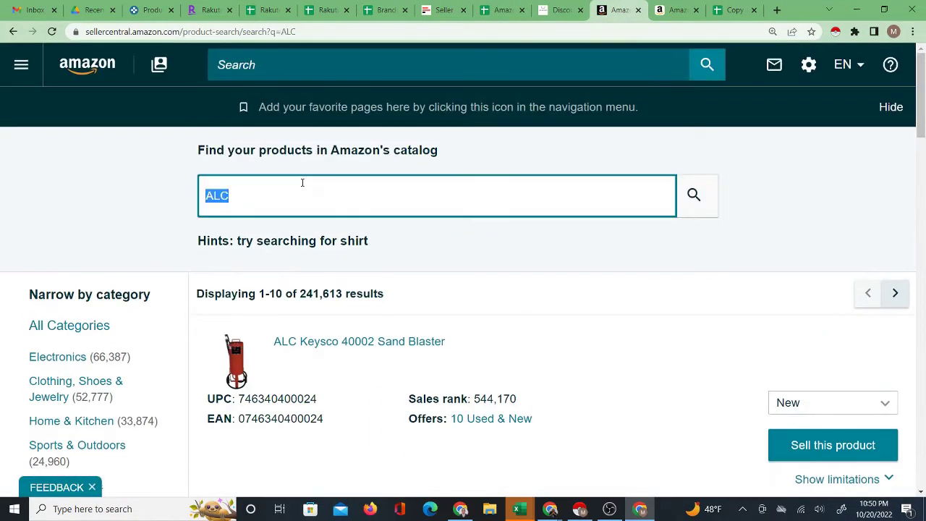
right_click(217, 197)
left_click(261, 257)
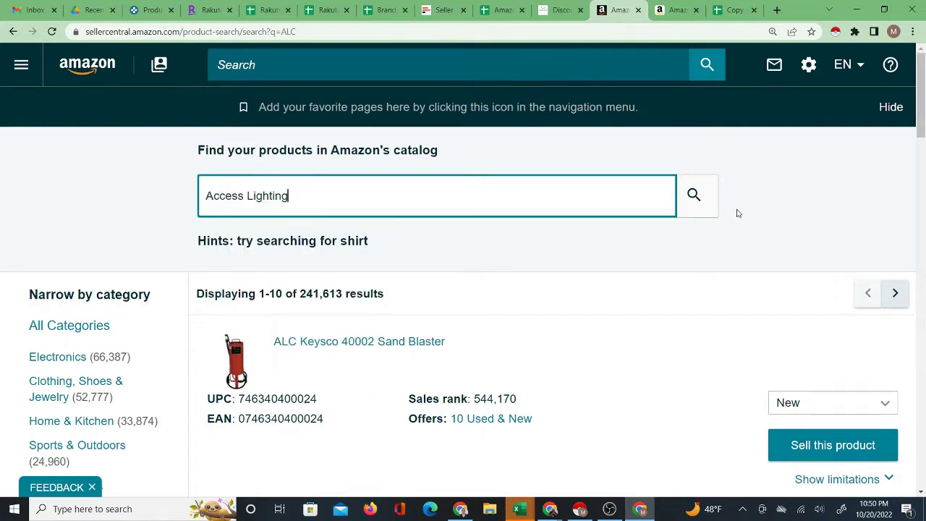
left_click(695, 197)
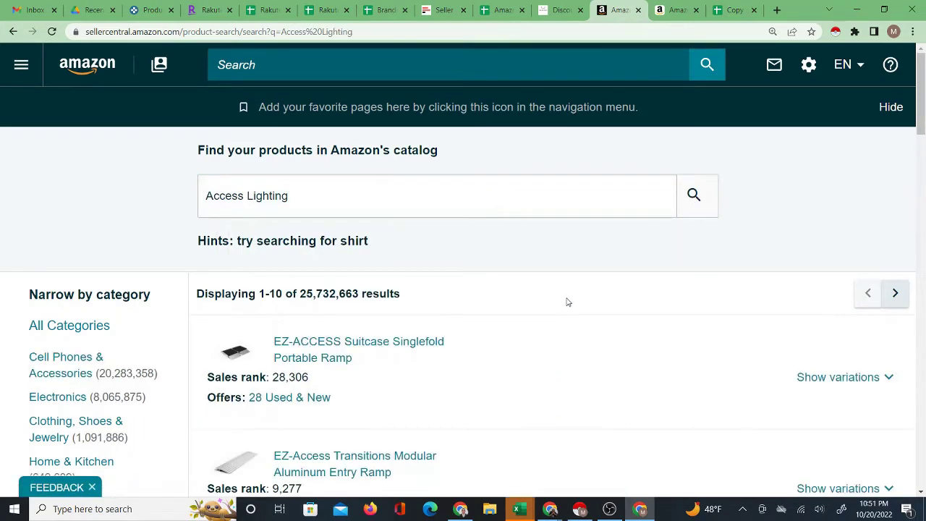
scroll(490, 316, "down", 3)
scroll(487, 315, "down", 2)
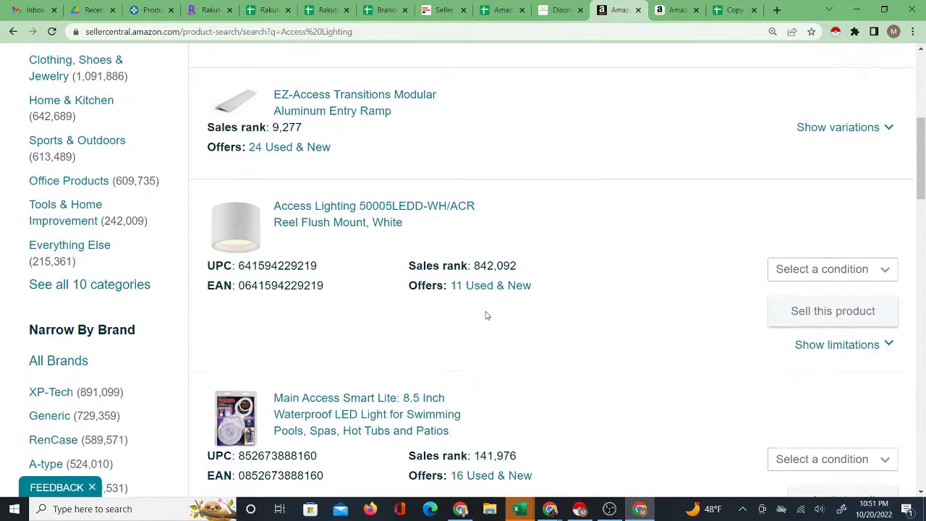
- Set the 50005LEDD-WH/ACR flush mount's condition to New and view its product page
left_click(856, 268)
left_click(787, 293)
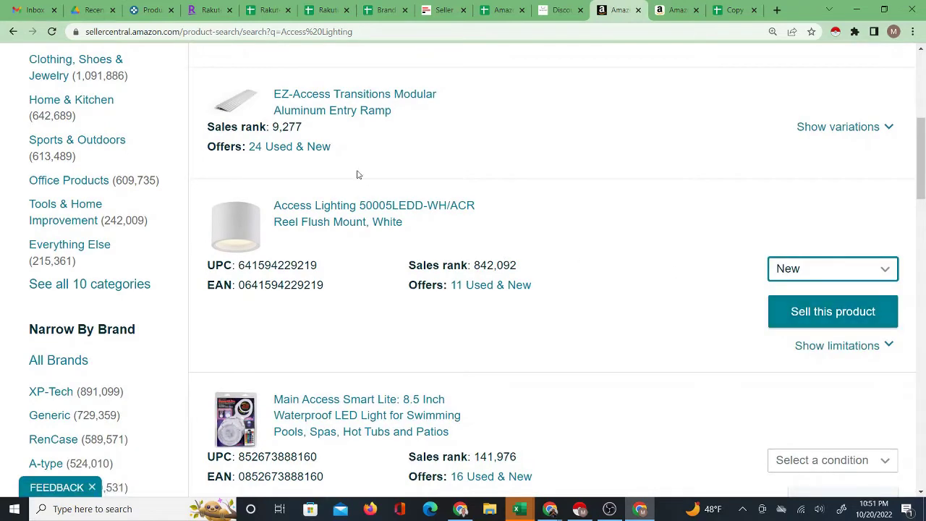
left_click(361, 207)
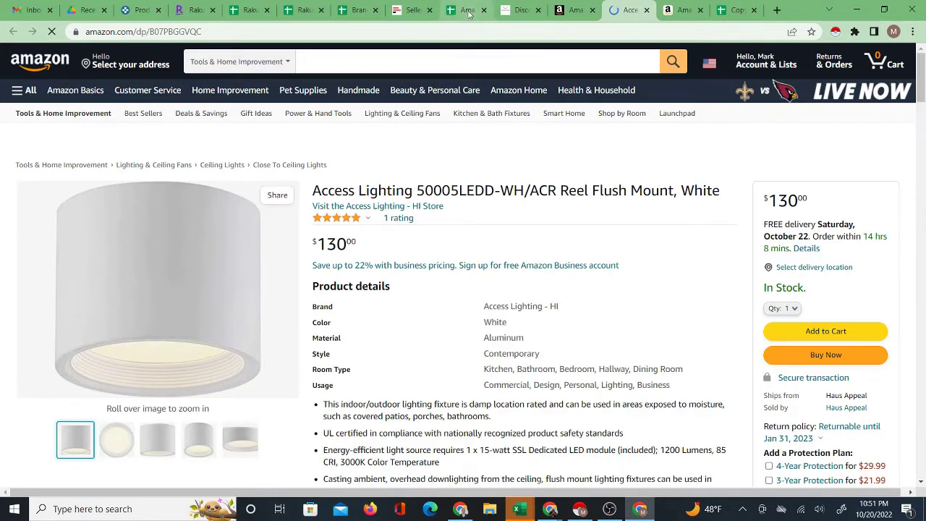
left_click(468, 9)
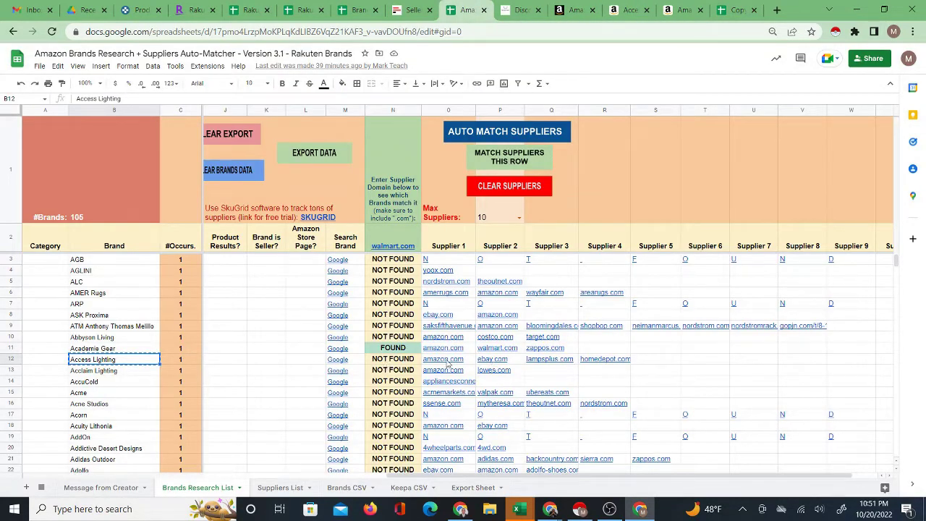
- Open Access Lighting's homedepot.com supplier site from the spreadsheet row
left_click(551, 359)
left_click(593, 360)
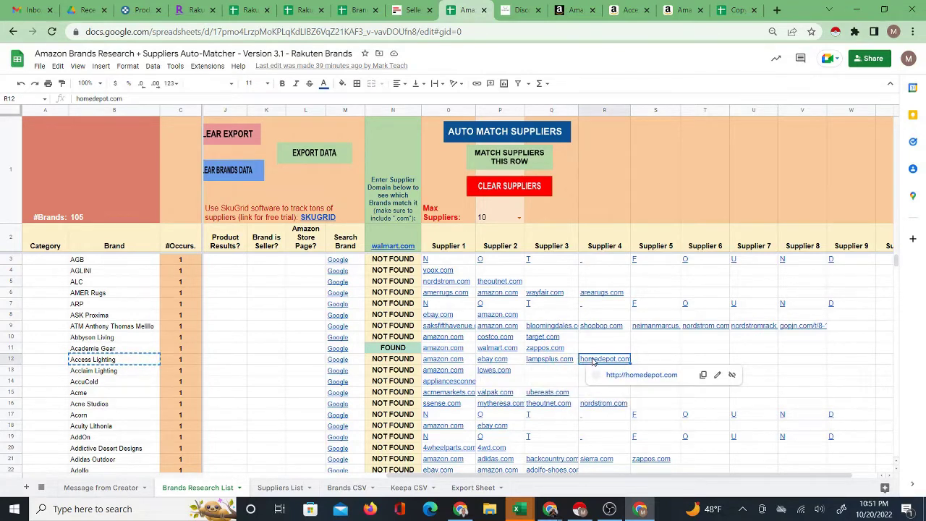
left_click(628, 376)
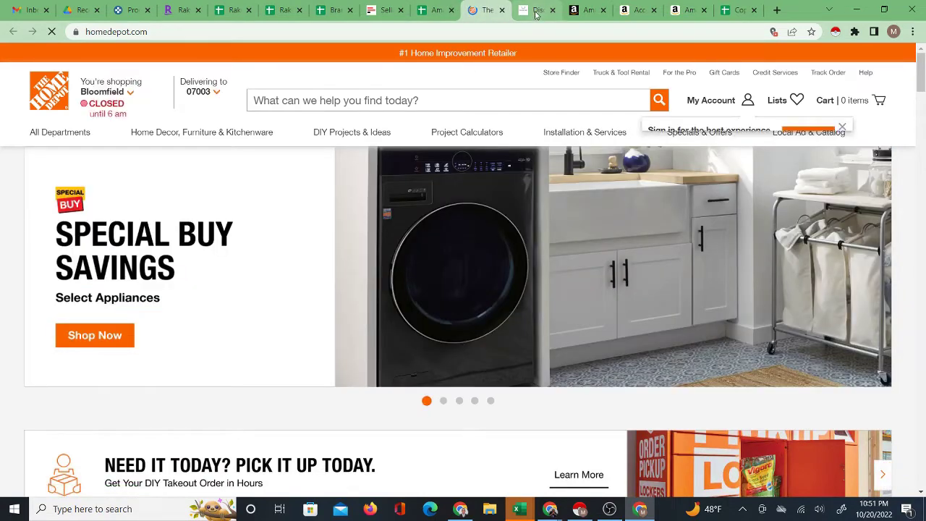
left_click(536, 10)
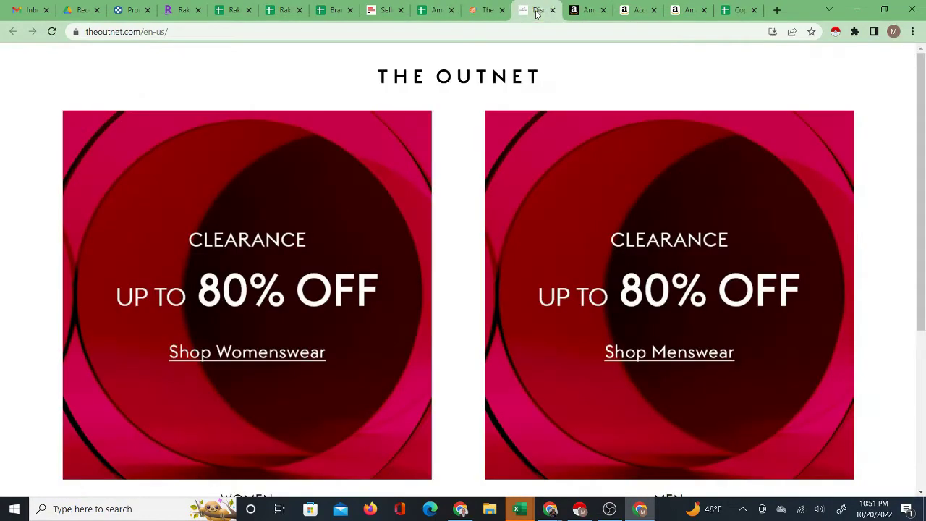
left_click(485, 10)
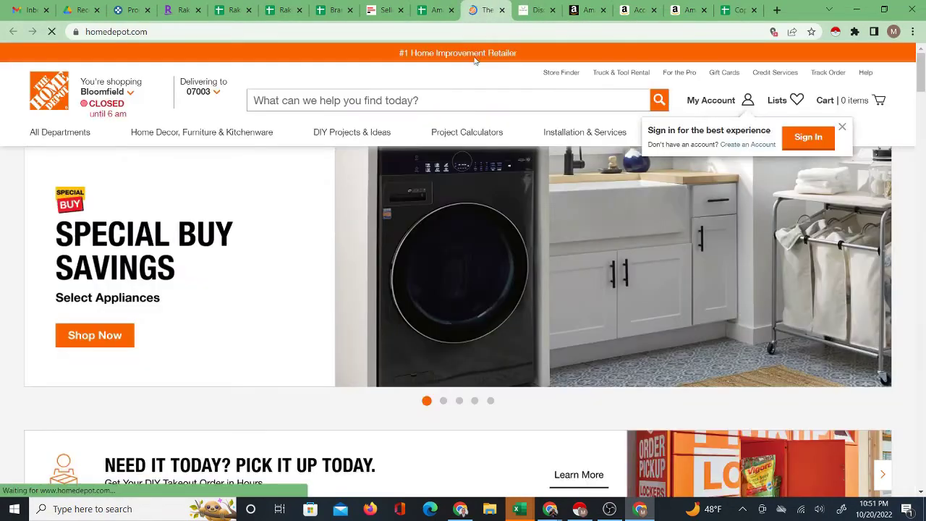
- Search Home Depot for Access Lighting and scroll the 778 results
right_click(440, 99)
left_click(465, 191)
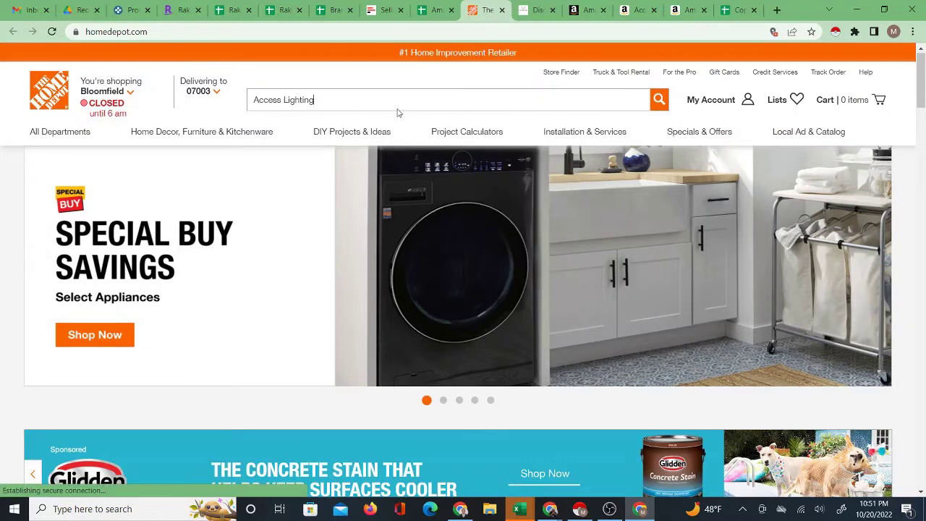
left_click(660, 101)
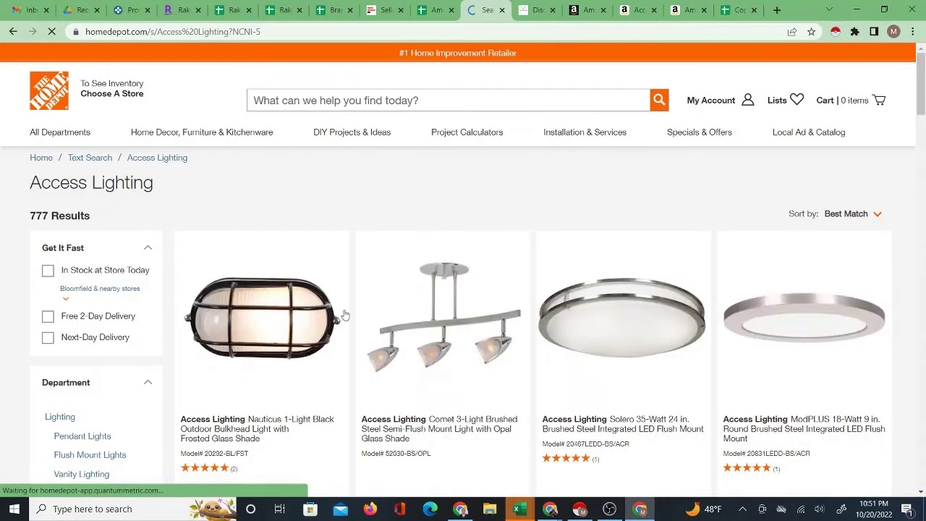
scroll(464, 399, "down", 2)
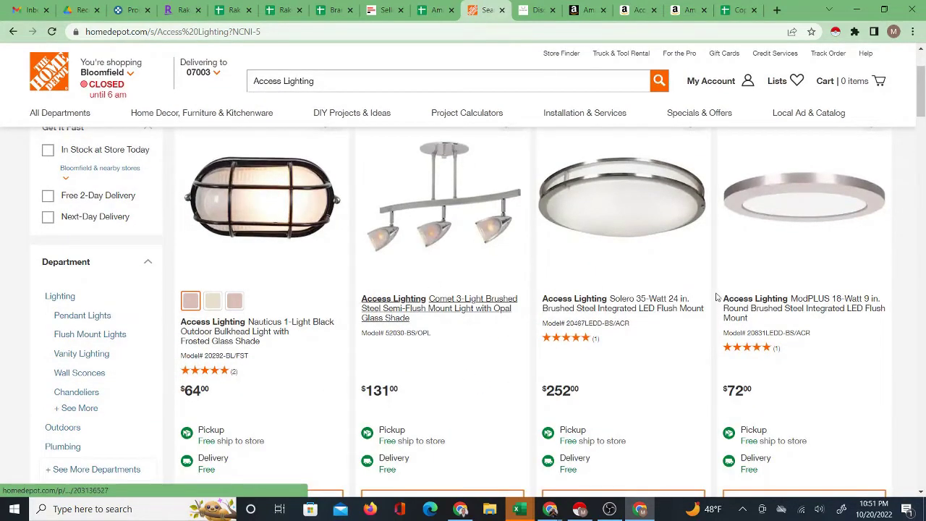
scroll(560, 318, "up", 2)
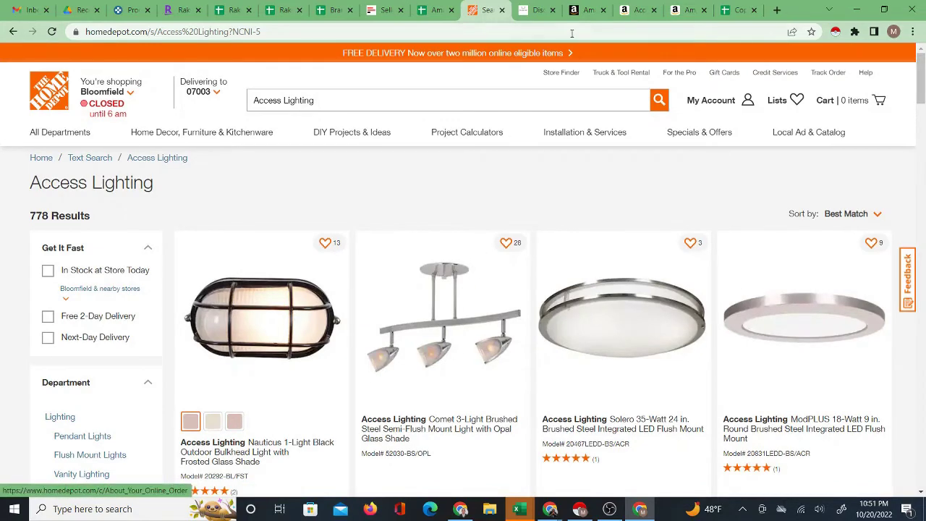
left_click_drag(583, 10, 484, 10)
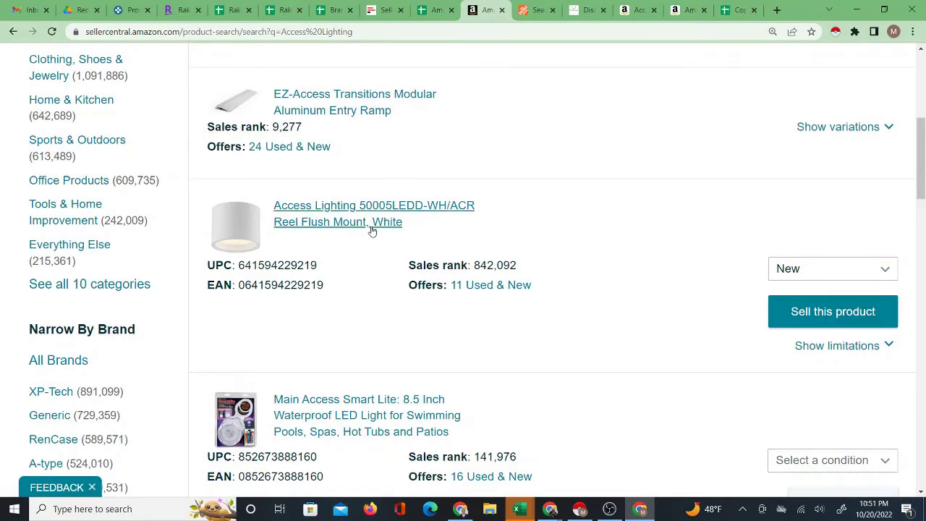
- Show the Zenon listing's variations and set the 20662-BS variation's condition to New
scroll(501, 263, "down", 3)
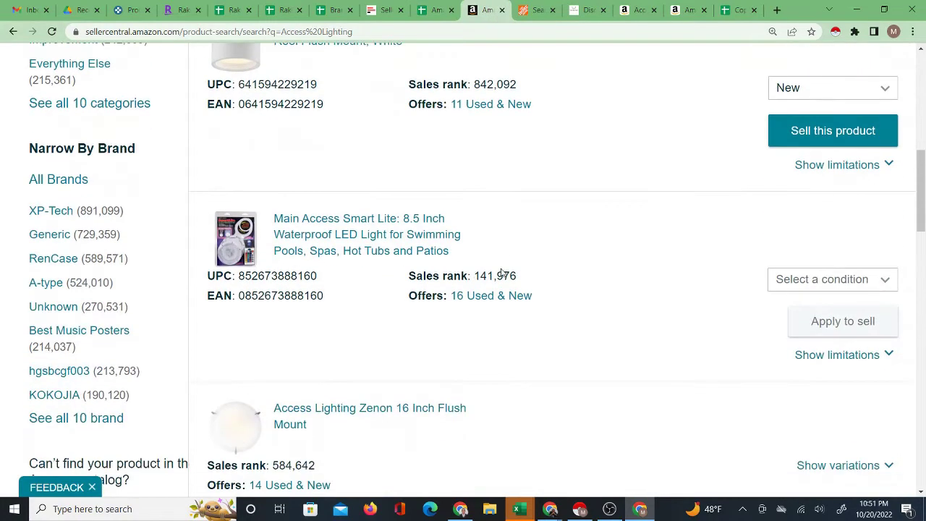
scroll(494, 288, "up", 4)
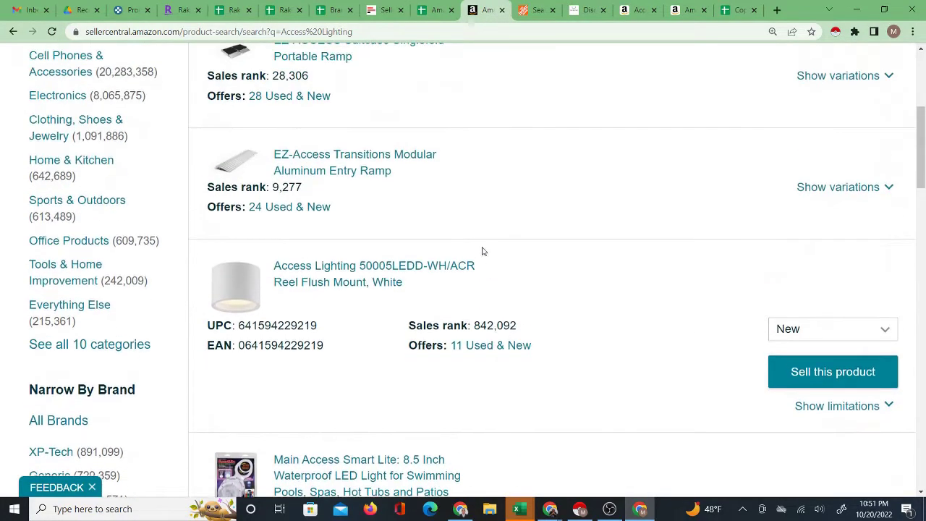
scroll(444, 248, "down", 7)
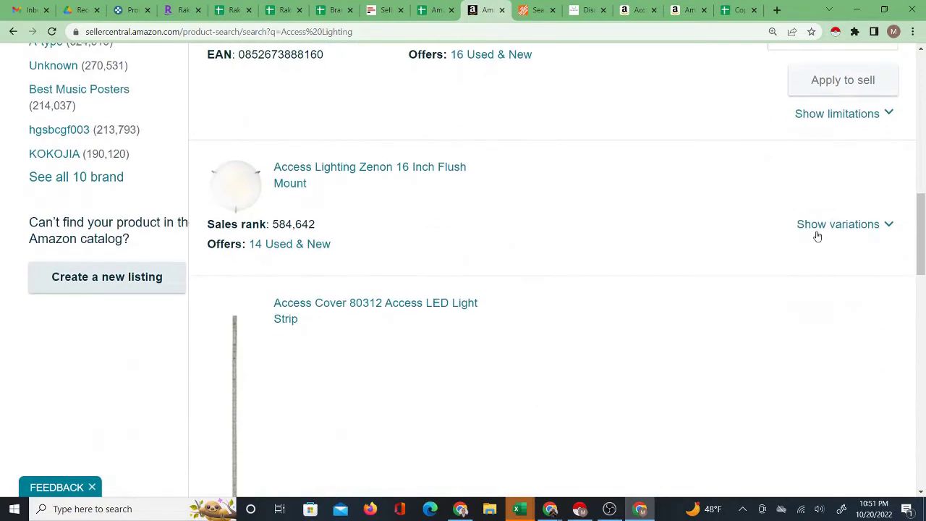
left_click(801, 226)
left_click(792, 364)
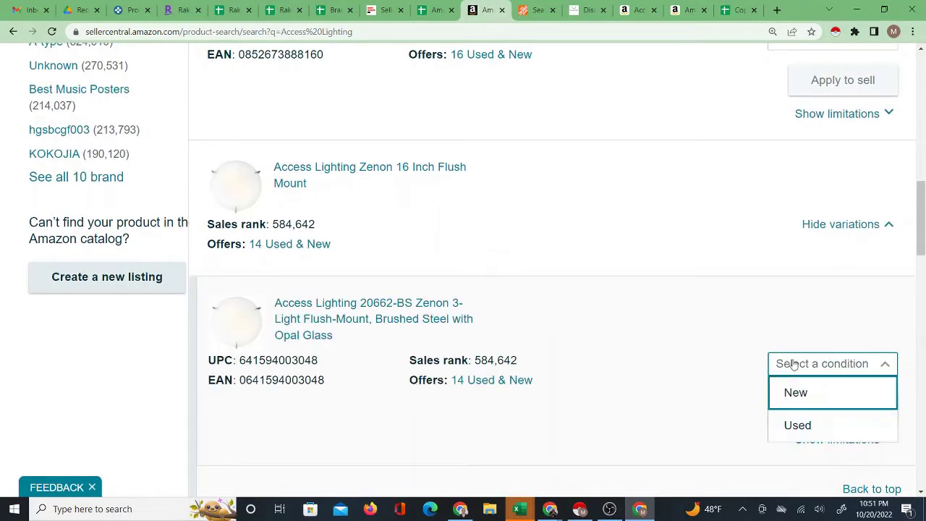
left_click(788, 393)
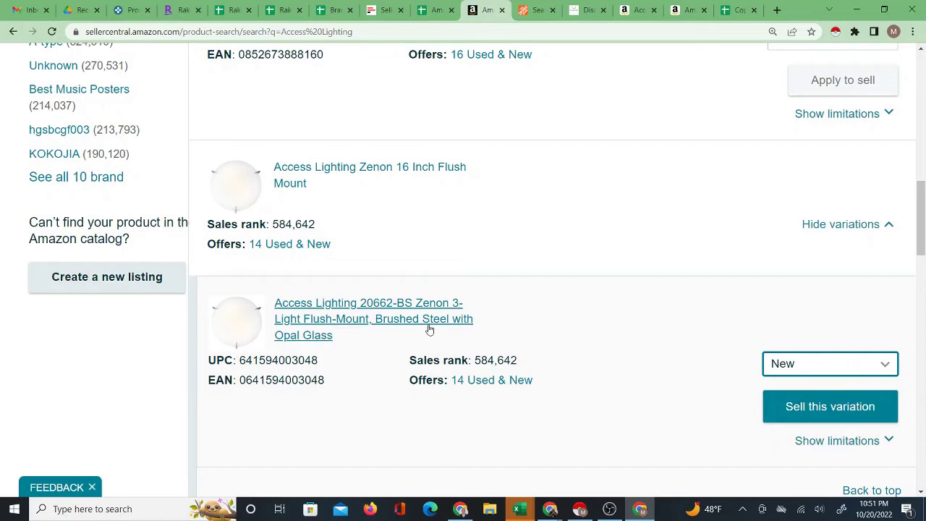
- Compare against the Home Depot Access Lighting results, then return to the Brands Research spreadsheet
left_click(534, 10)
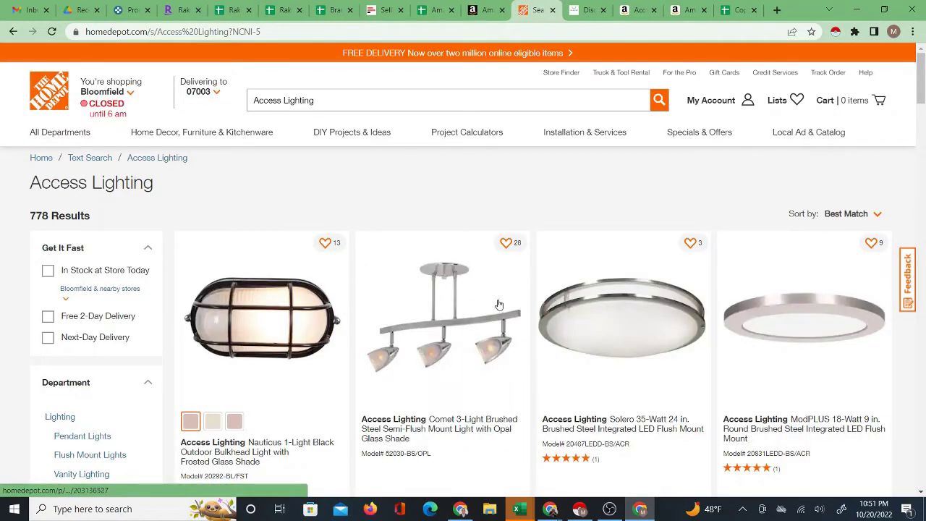
scroll(532, 336, "down", 4)
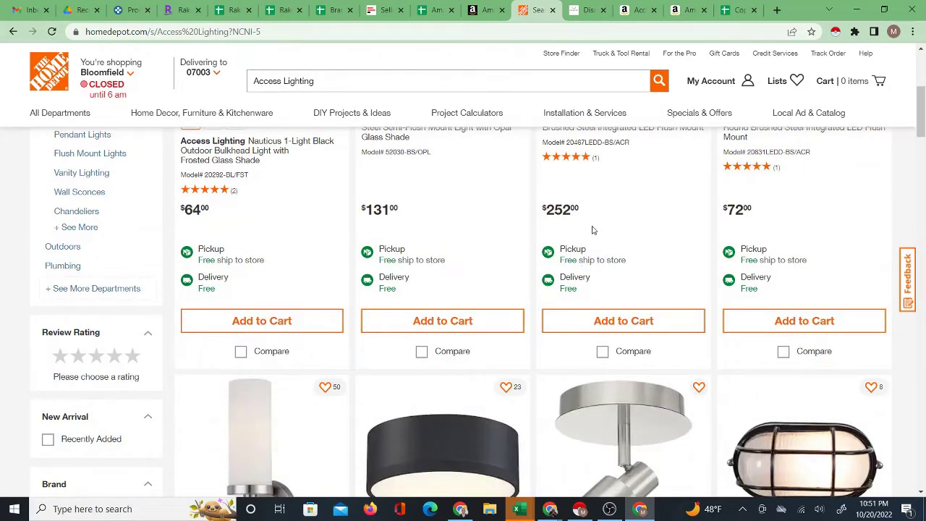
left_click(475, 11)
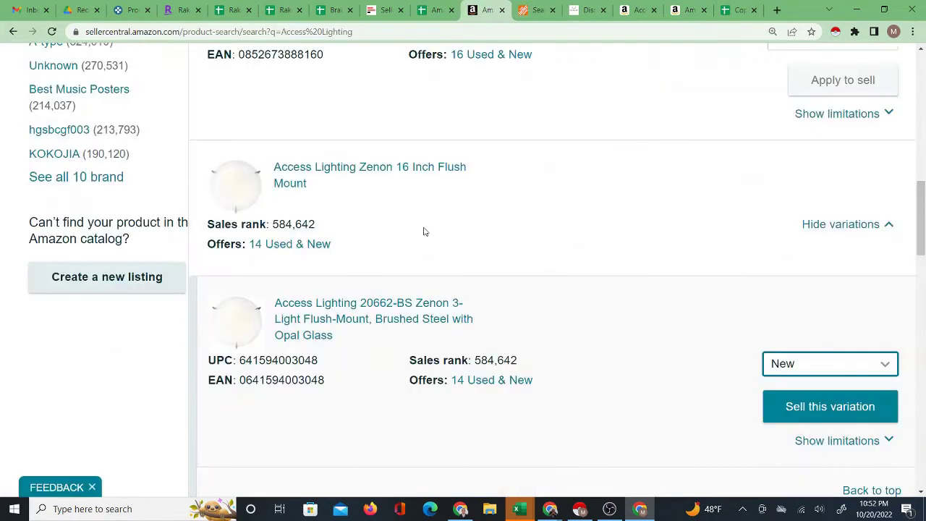
scroll(445, 311, "up", 1)
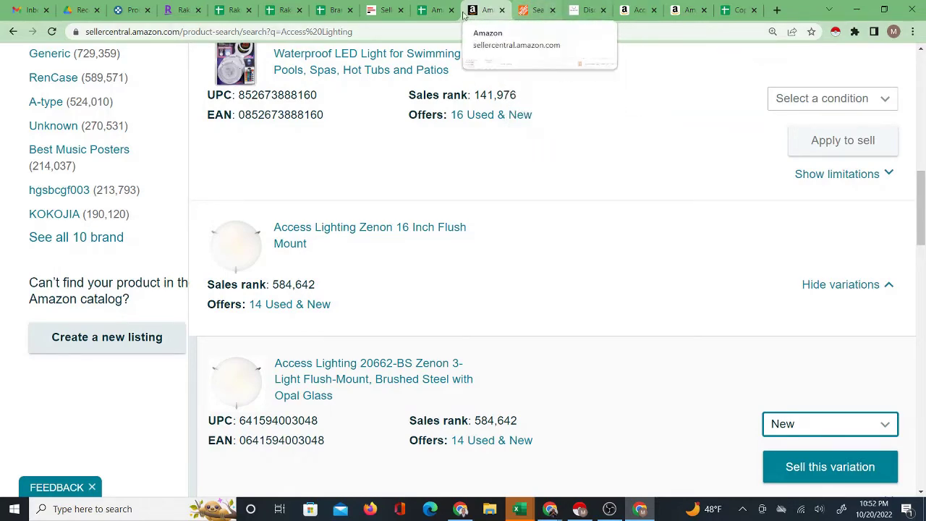
left_click(427, 13)
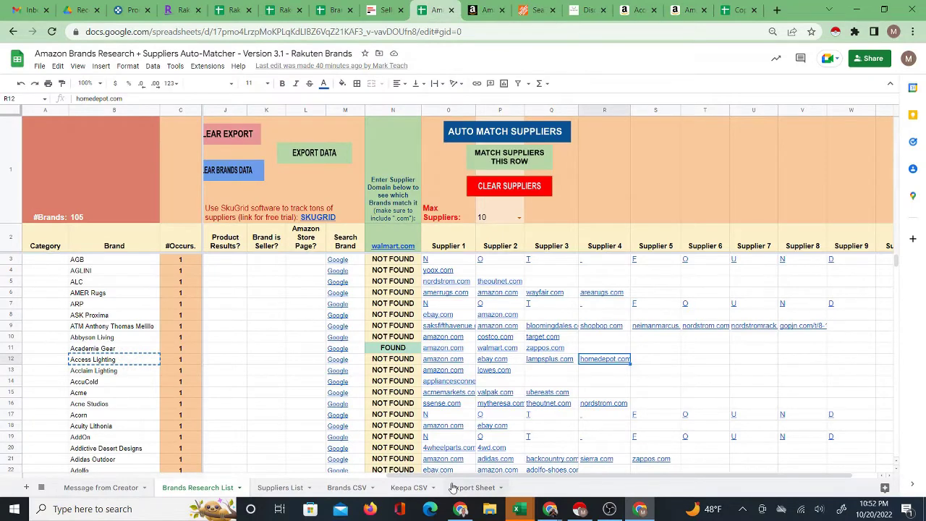
- Look over the Brands to ASINs Finder and Seller Assistant restriction checker, then open the Rakuten Brands Scraper
left_click_drag(455, 478, 278, 464)
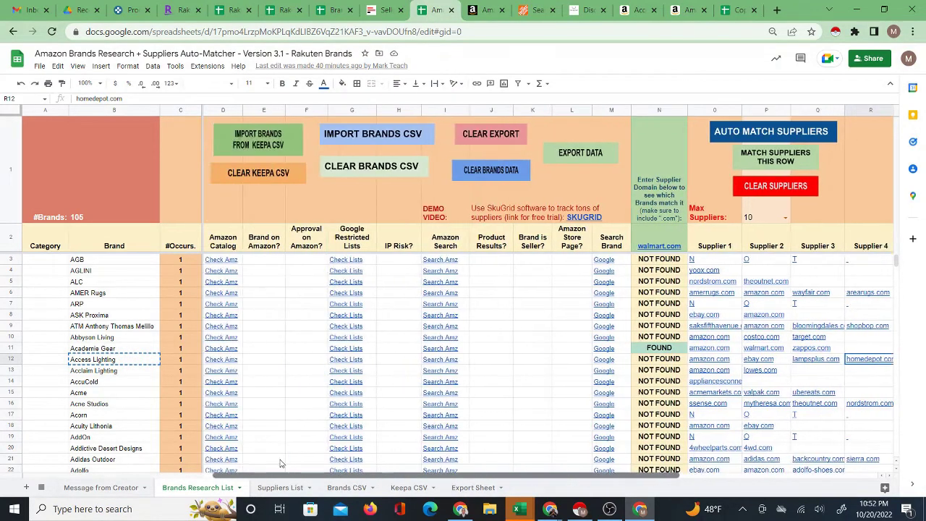
left_click(337, 10)
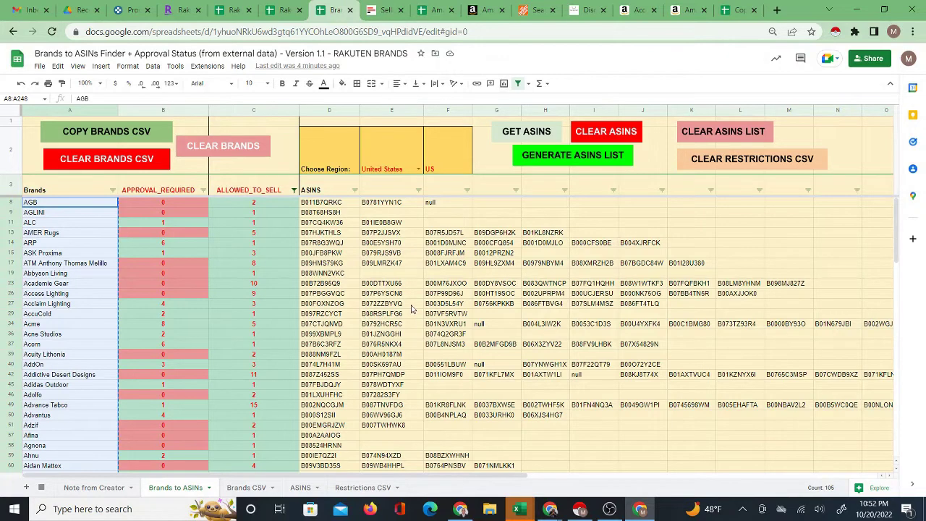
left_click(435, 10)
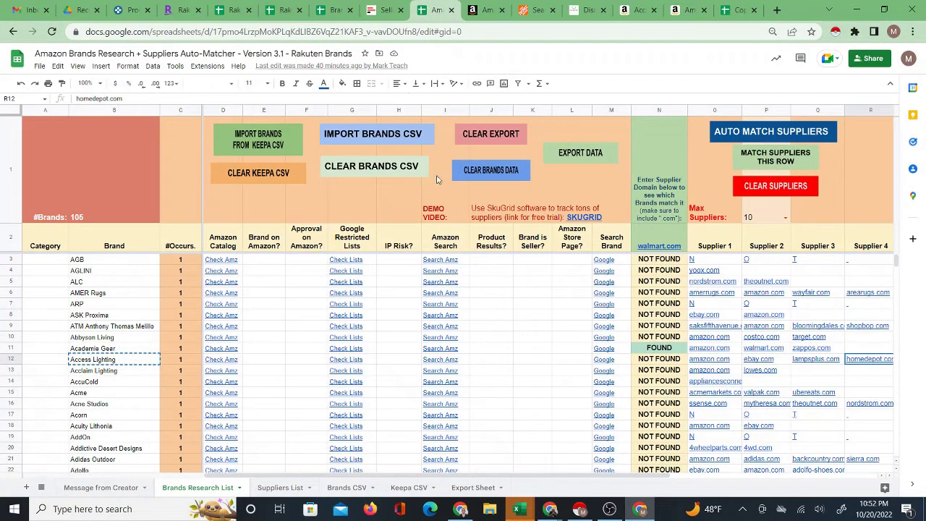
left_click(335, 10)
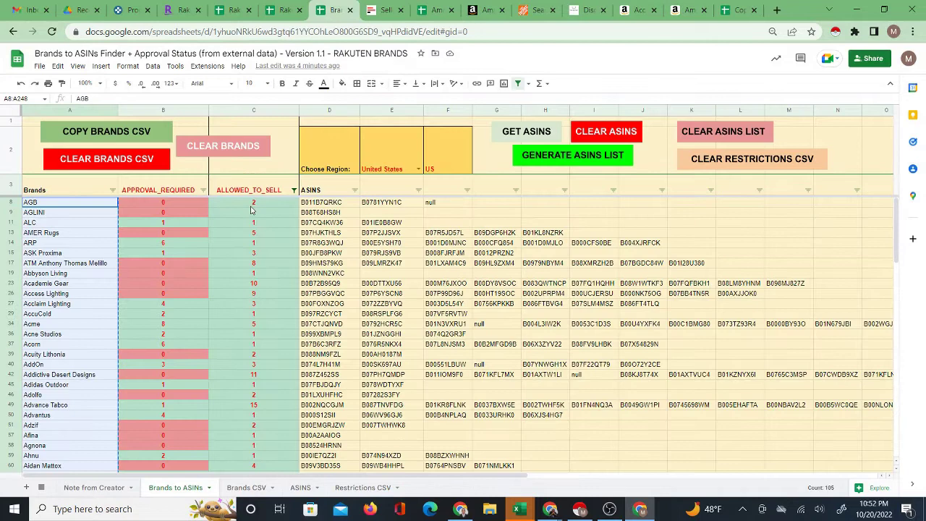
left_click(382, 16)
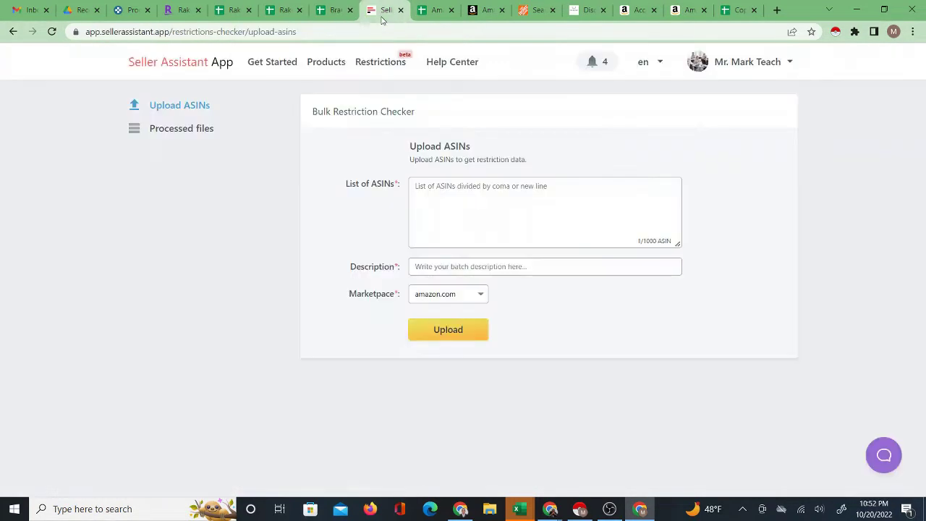
left_click(435, 10)
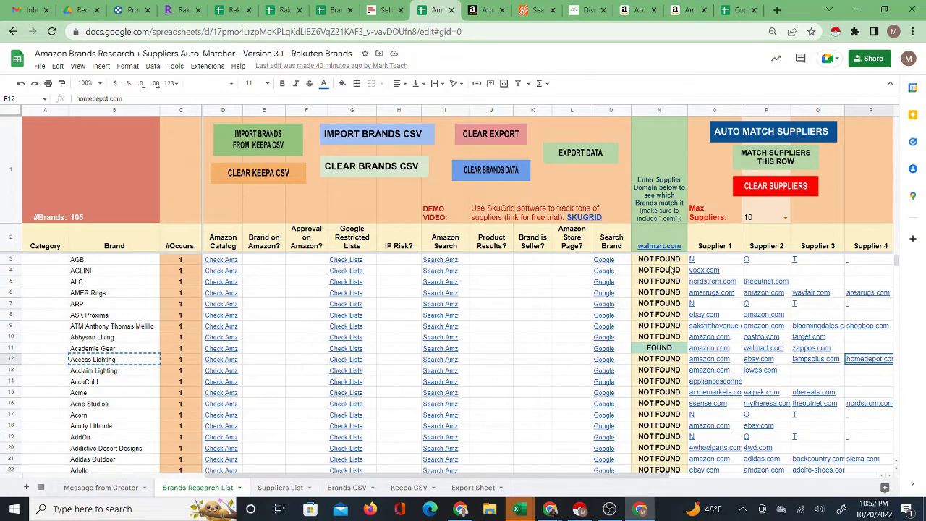
left_click(232, 10)
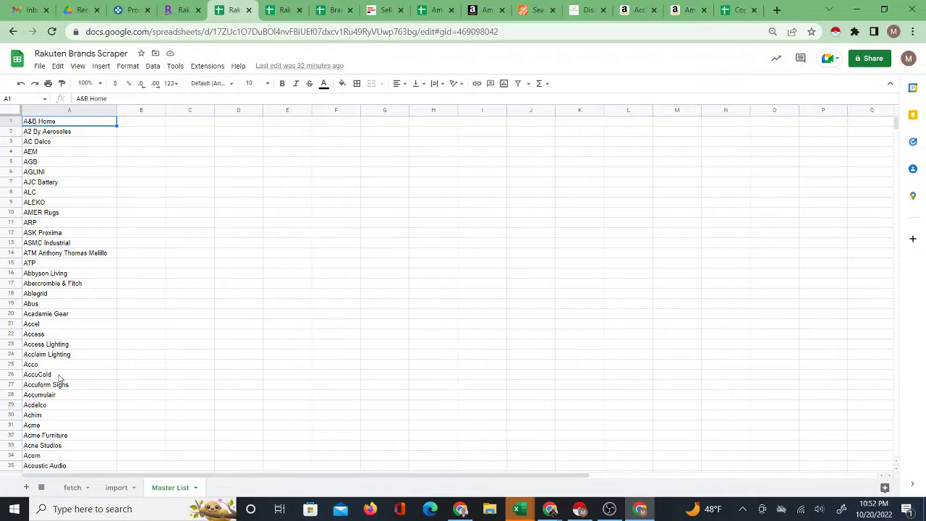
- Glance at the Rakuten all-stores page, then scroll the Rakuten Suppliers List - 10-20-2022 domains
left_click(178, 10)
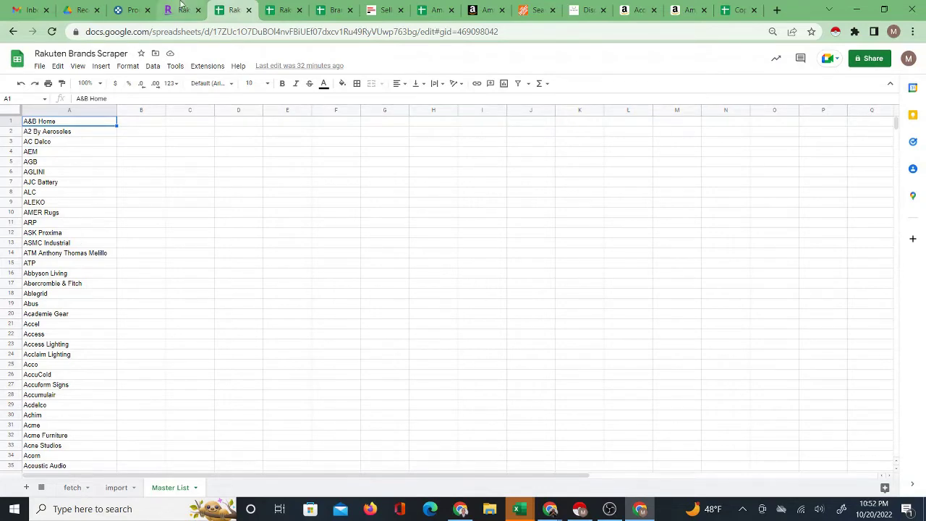
left_click(232, 9)
left_click(281, 10)
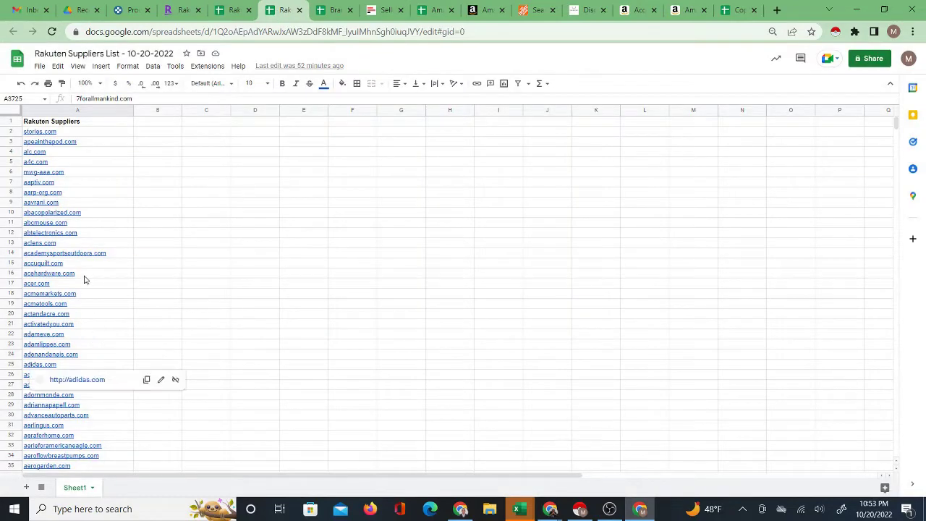
scroll(84, 282, "down", 2)
mouse_move(86, 282)
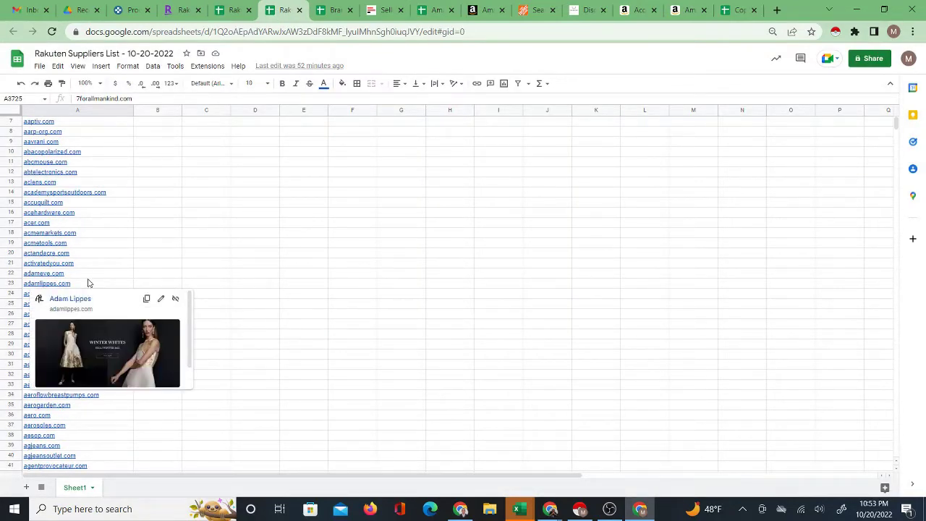
scroll(87, 283, "down", 4)
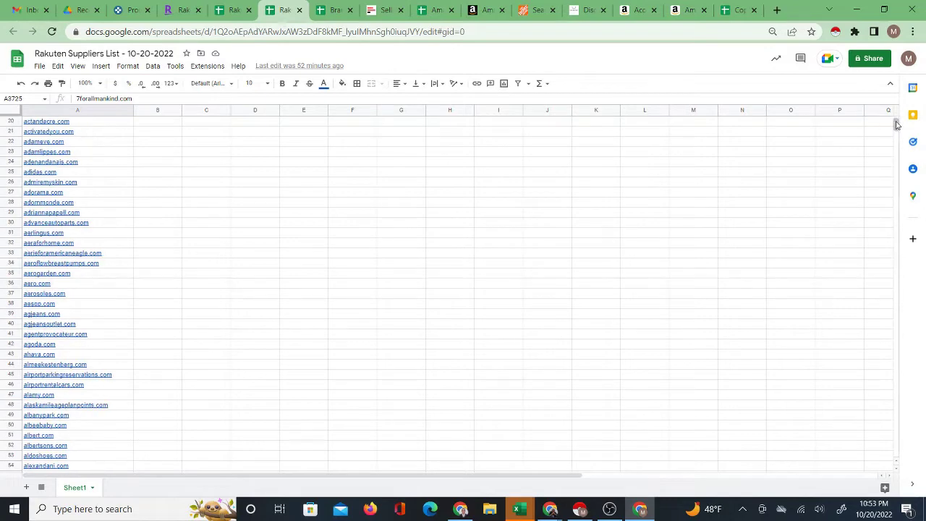
left_click_drag(897, 124, 898, 114)
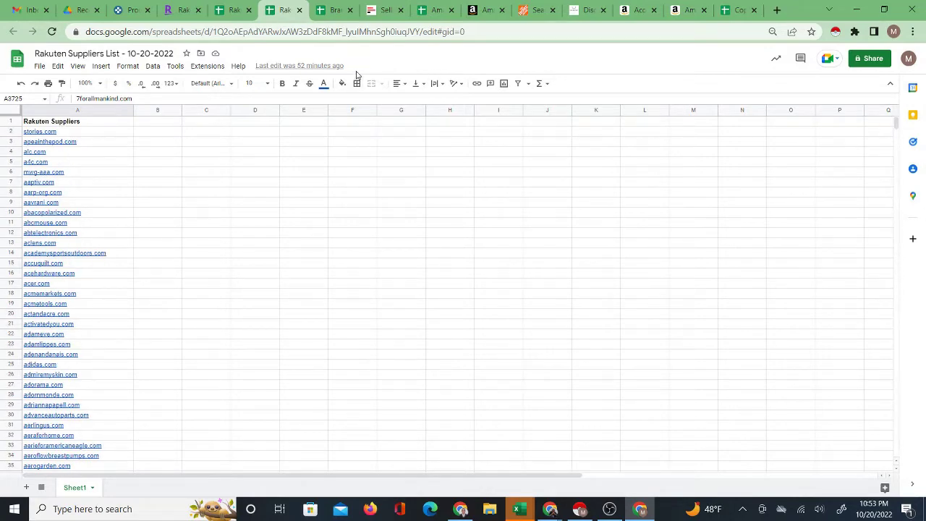
- Bring back the Brands Research List with its 105 brands and supplier matches
left_click(427, 11)
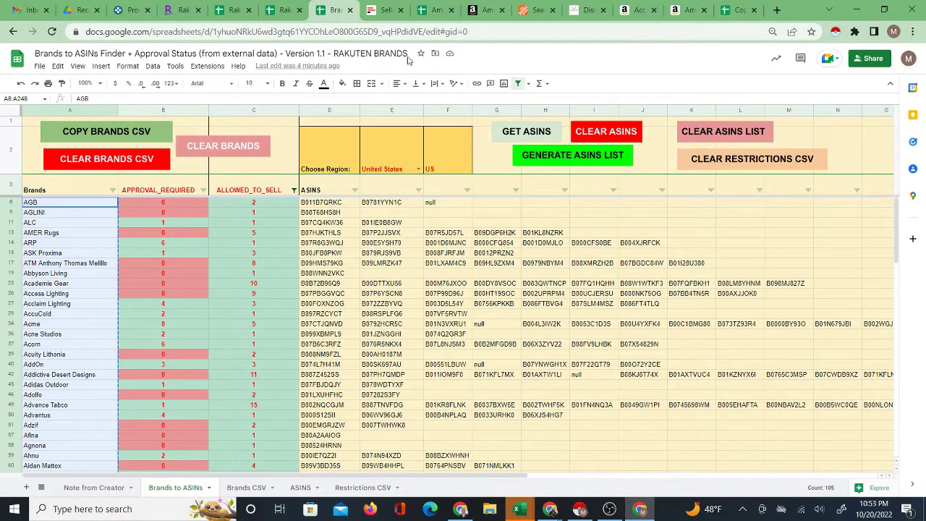
left_click(433, 12)
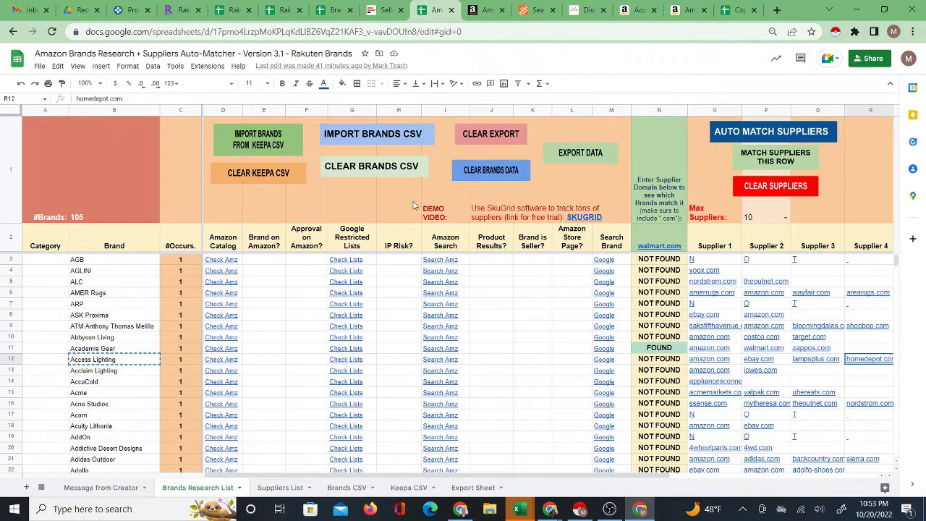